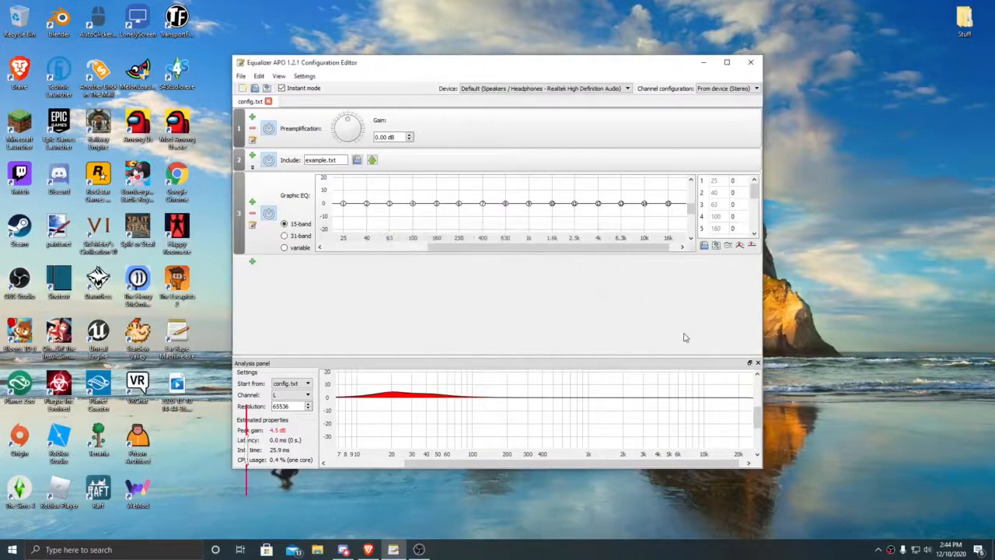
Step: Clear the desktop by minimizing the Equalizer APO Configuration Editor and the OBS window
left_click(729, 63)
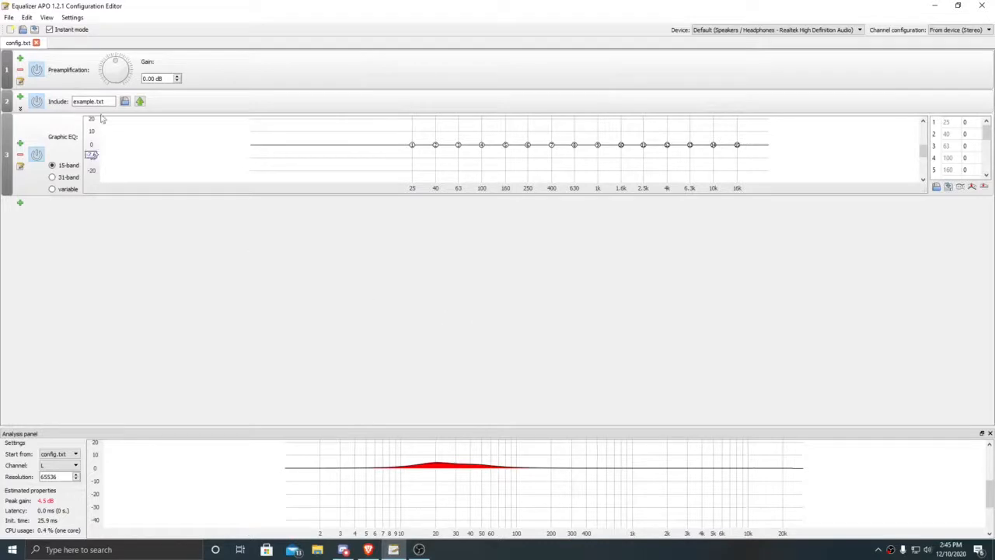
left_click_drag(134, 17, 425, 66)
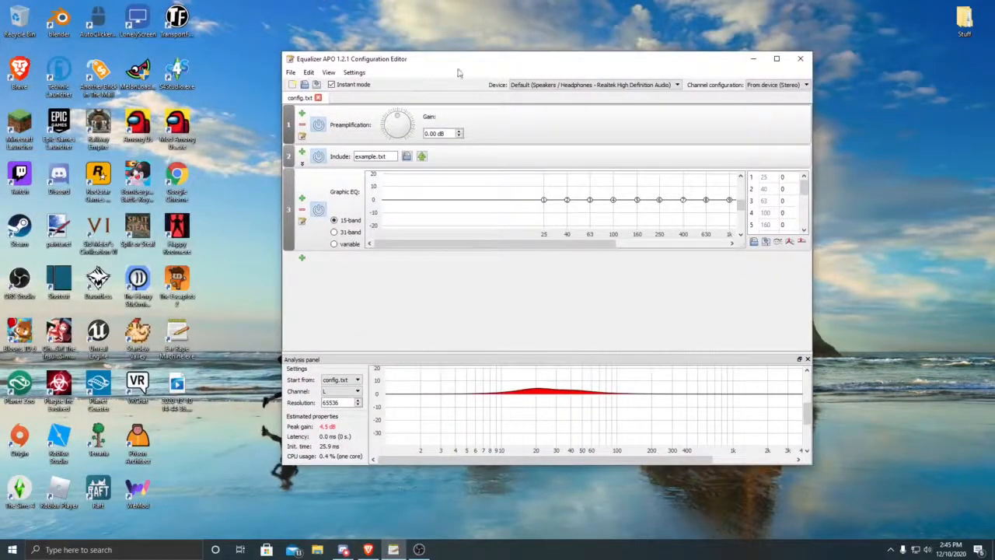
left_click(750, 64)
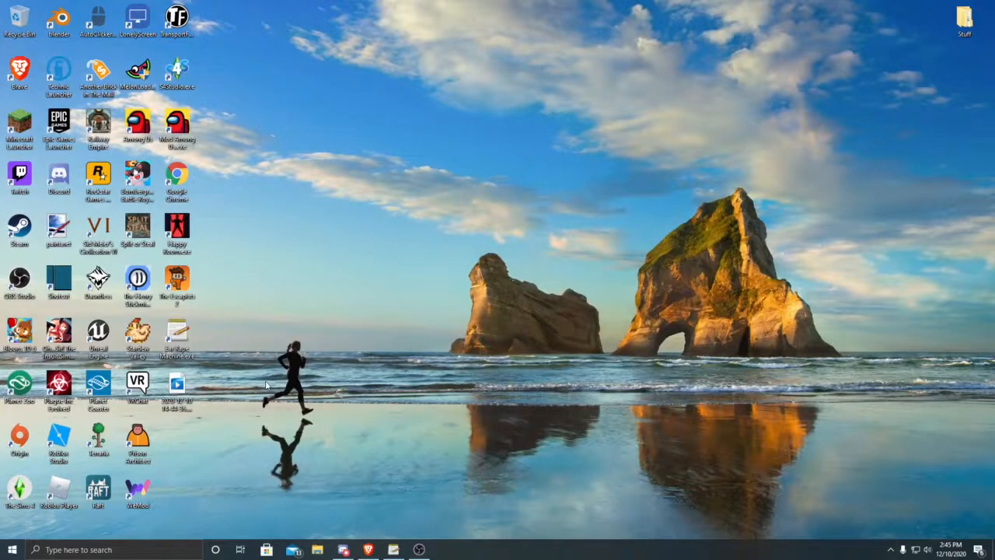
left_click(419, 549)
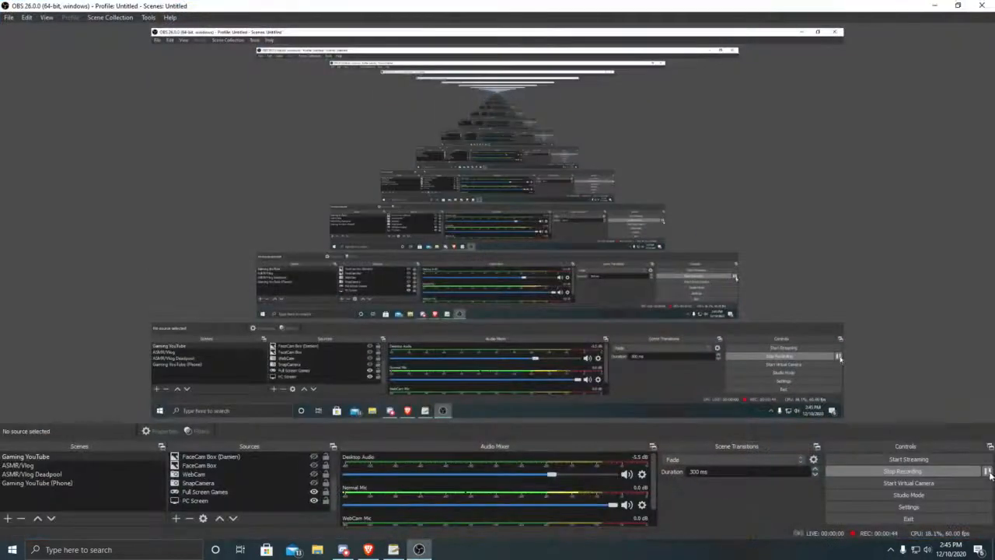
left_click(935, 6)
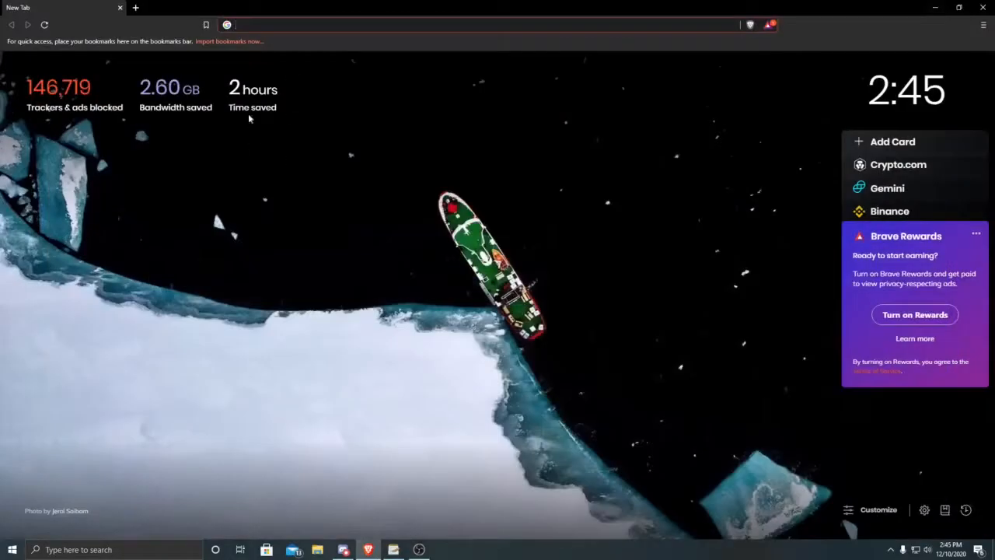
Step: Search the web in Brave for "equallizer apo" and open the SourceForge download page for Equalizer APO
type("equalli")
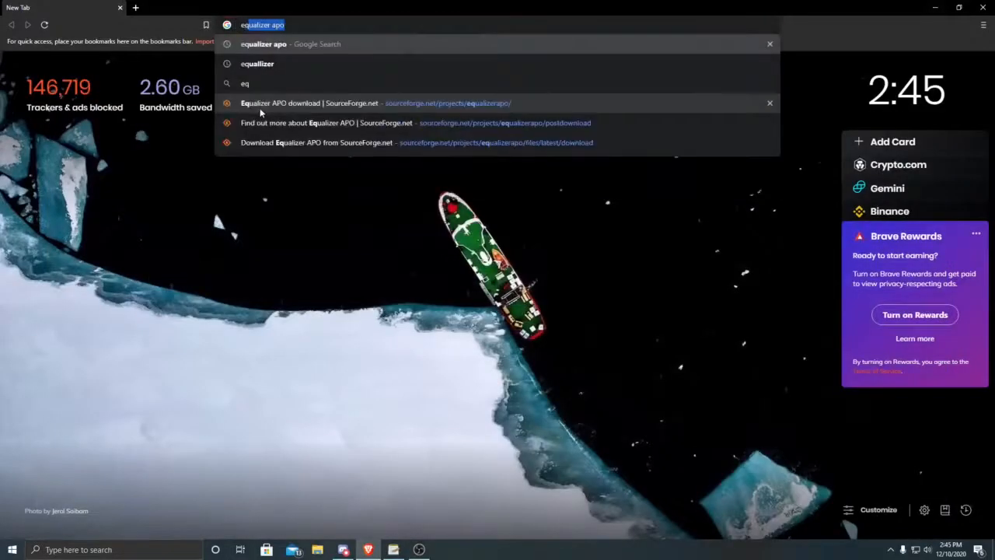
type("zer")
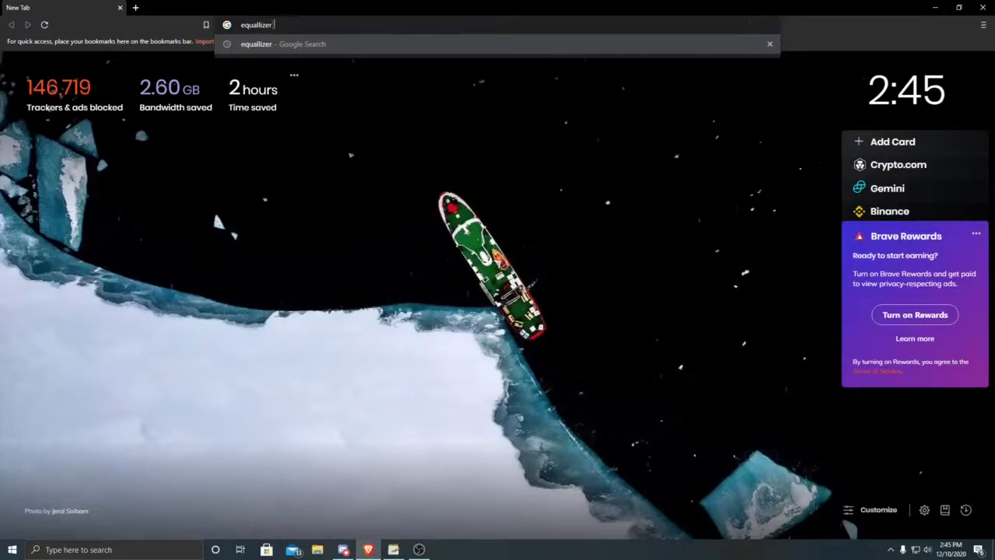
type(" apo")
key("Return")
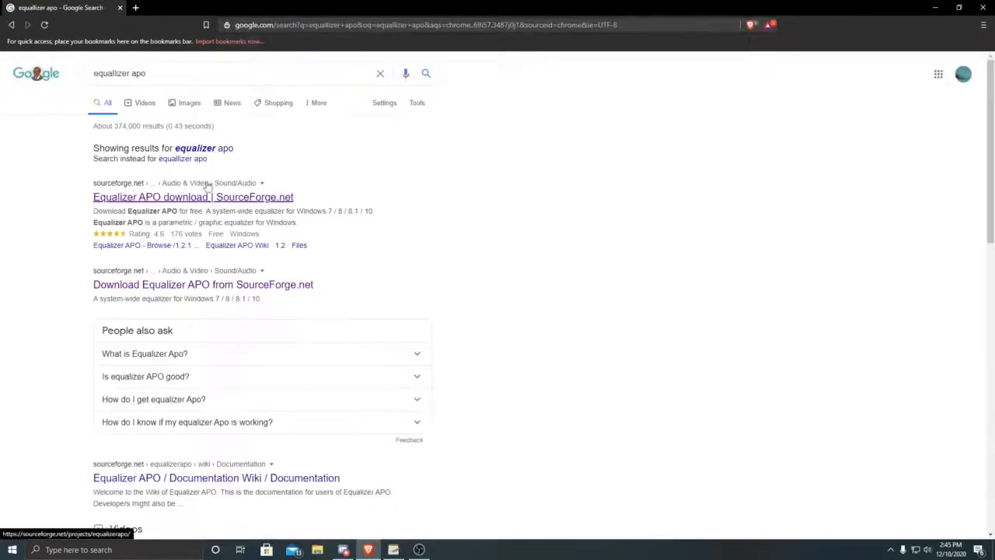
left_click(203, 197)
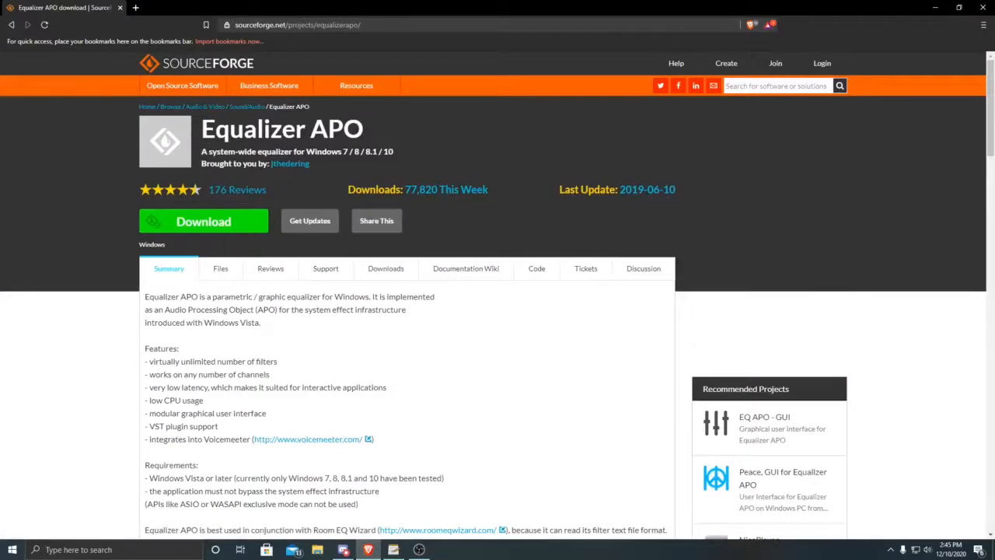
Step: Download the Equalizer APO installer from its SourceForge page to the desktop and minimize the browser
left_click_drag(398, 24, 234, 14)
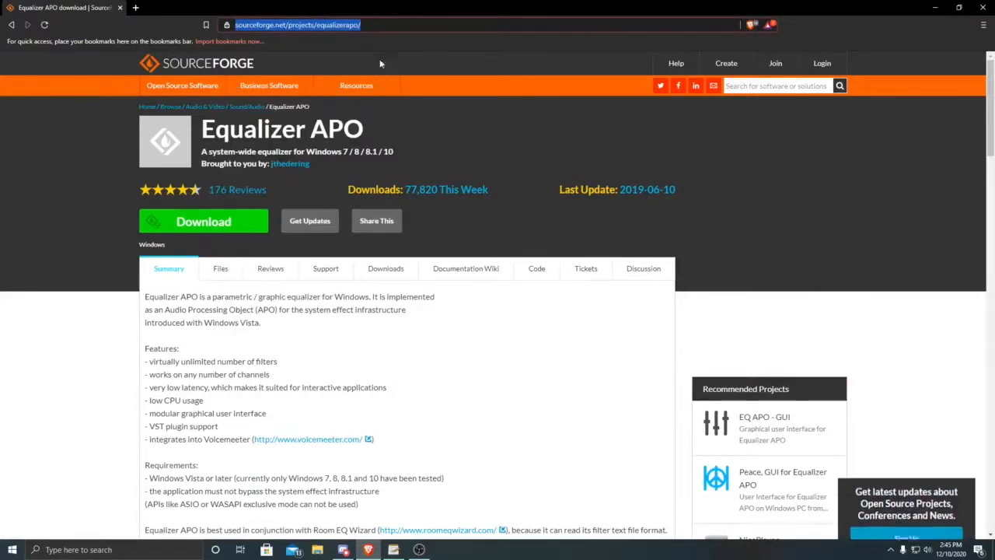
mouse_move(371, 85)
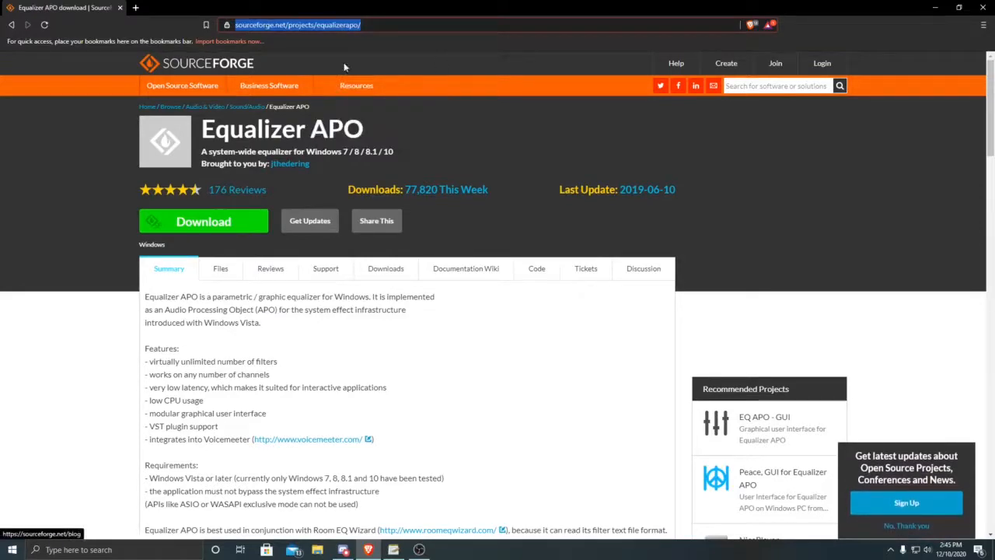
left_click(247, 223)
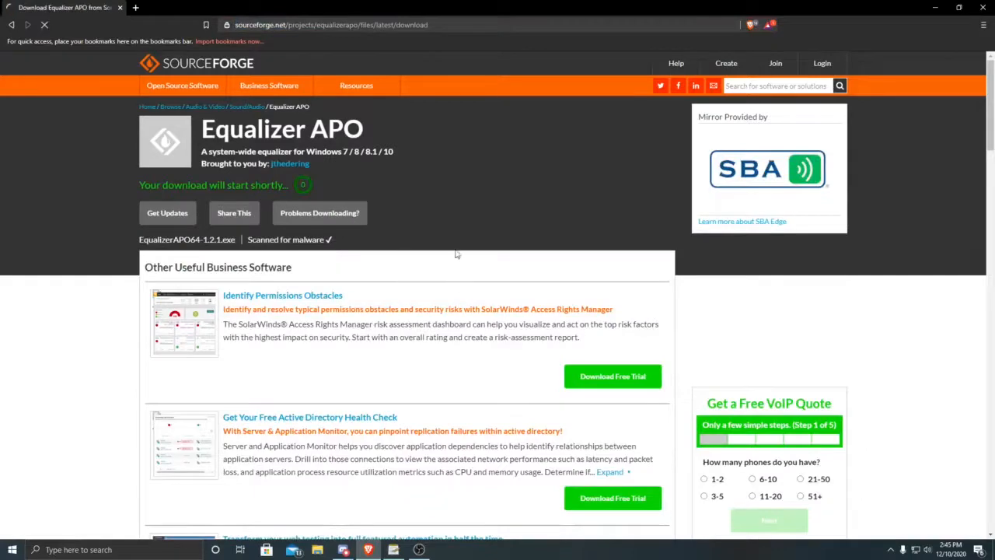
left_click(399, 266)
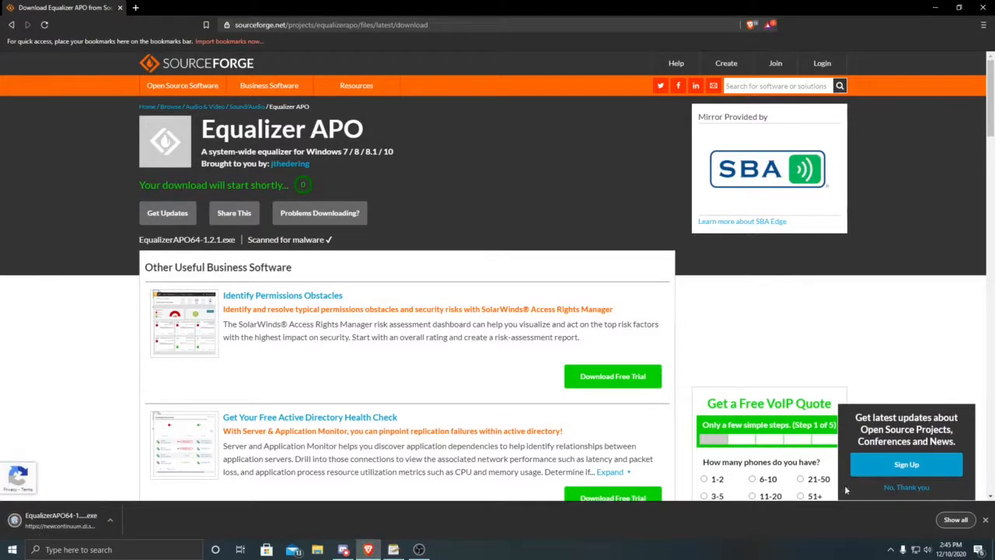
left_click(935, 7)
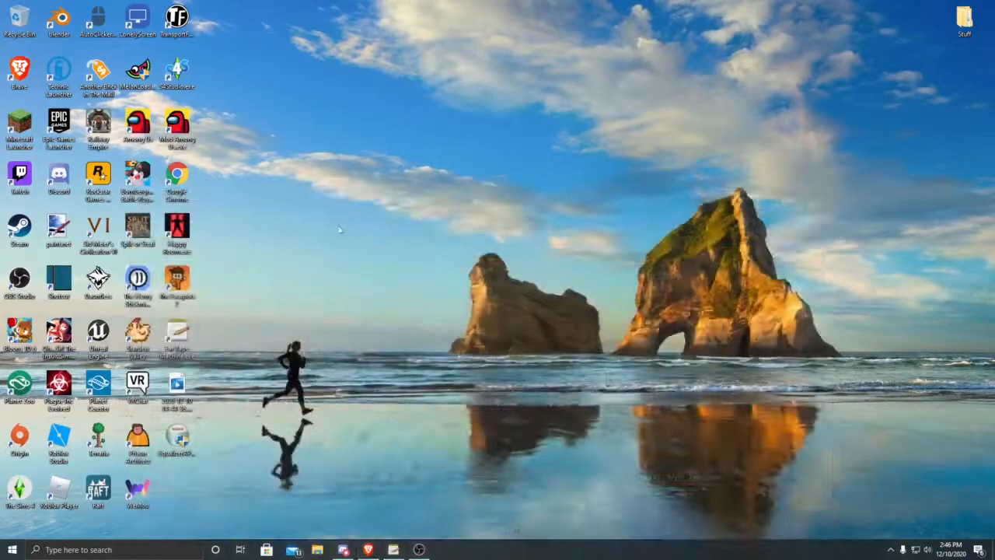
Step: Launch the Equalizer APO installer from the desktop, review the license terms and accept the agreement
double_click(185, 437)
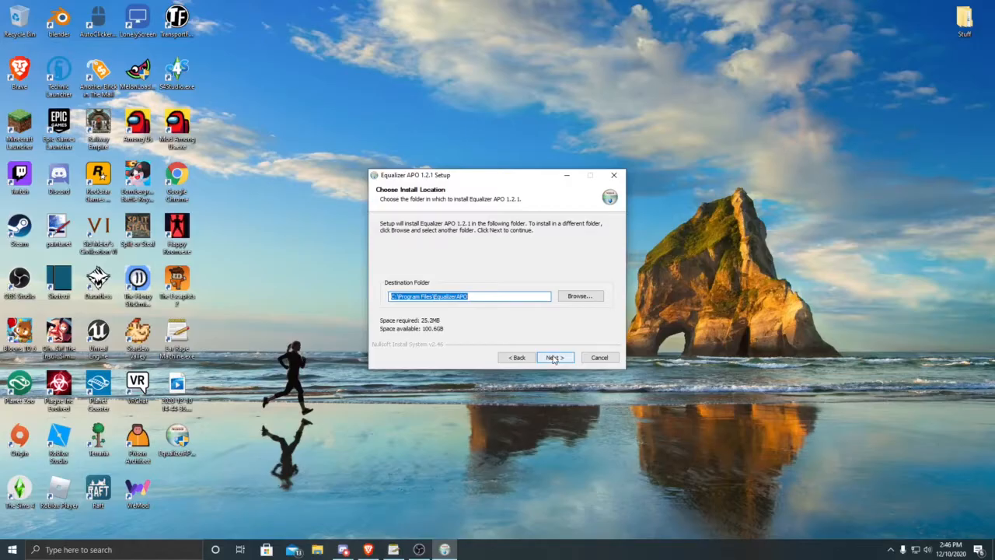
left_click(516, 357)
scroll(559, 272, "down", 10)
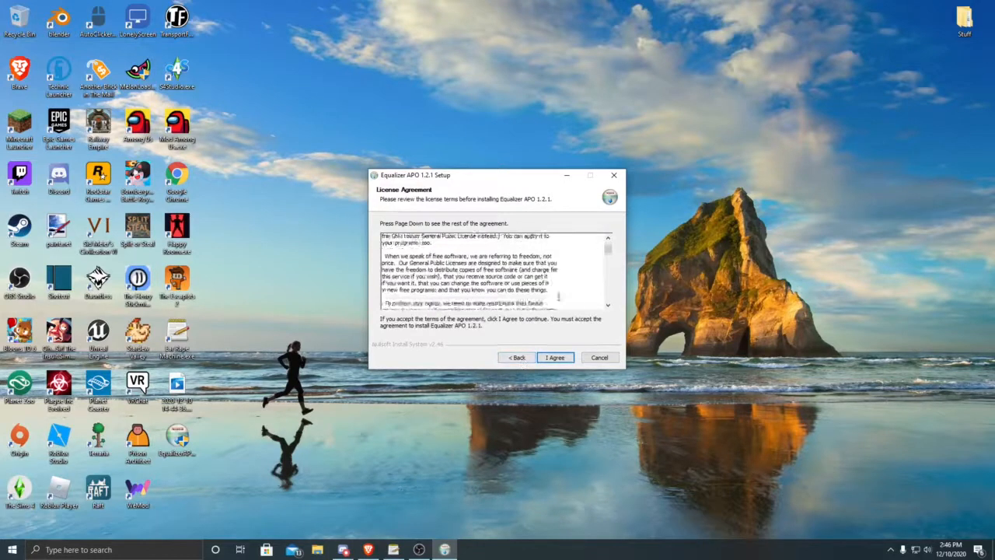
left_click(554, 357)
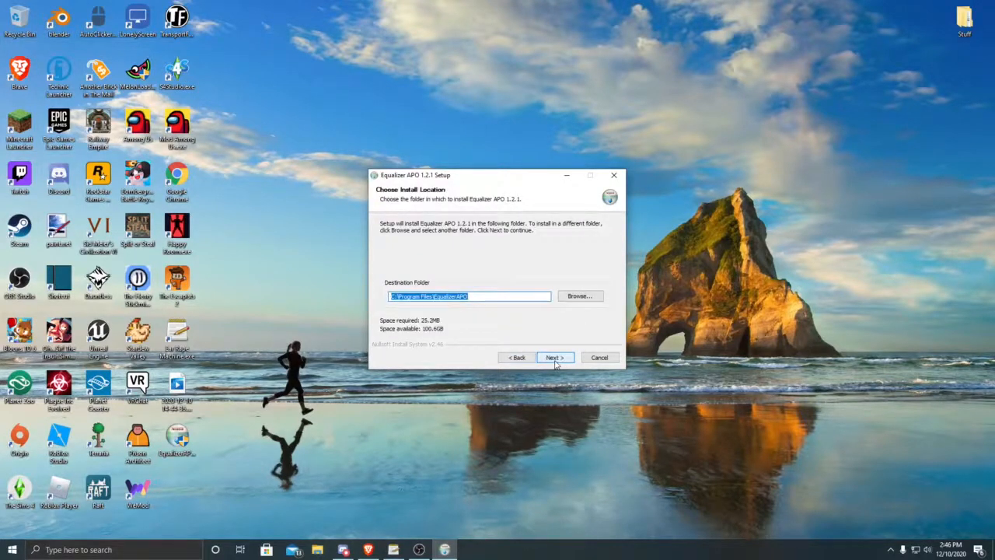
Step: Browse for the install destination and change it to the C:\Program Files folder
left_click(570, 296)
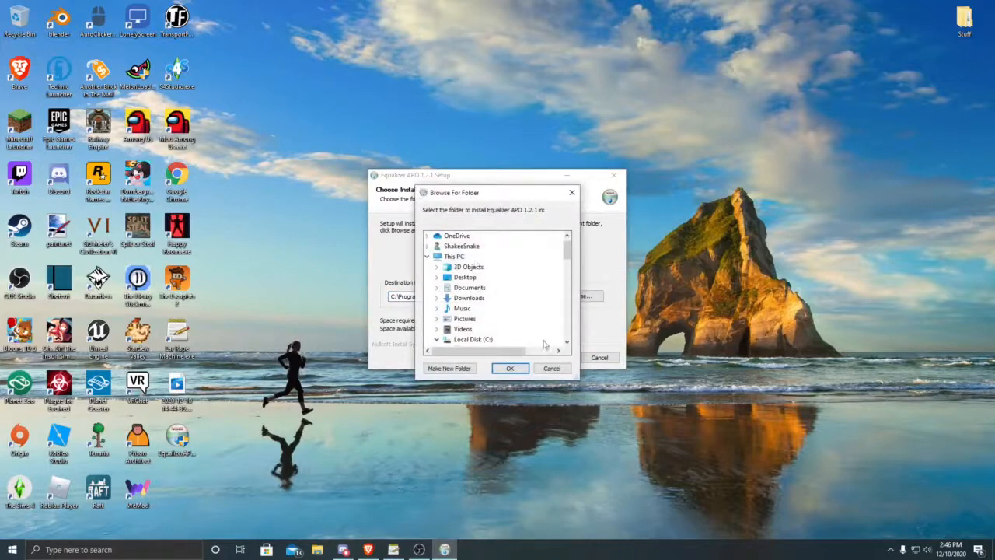
left_click(510, 368)
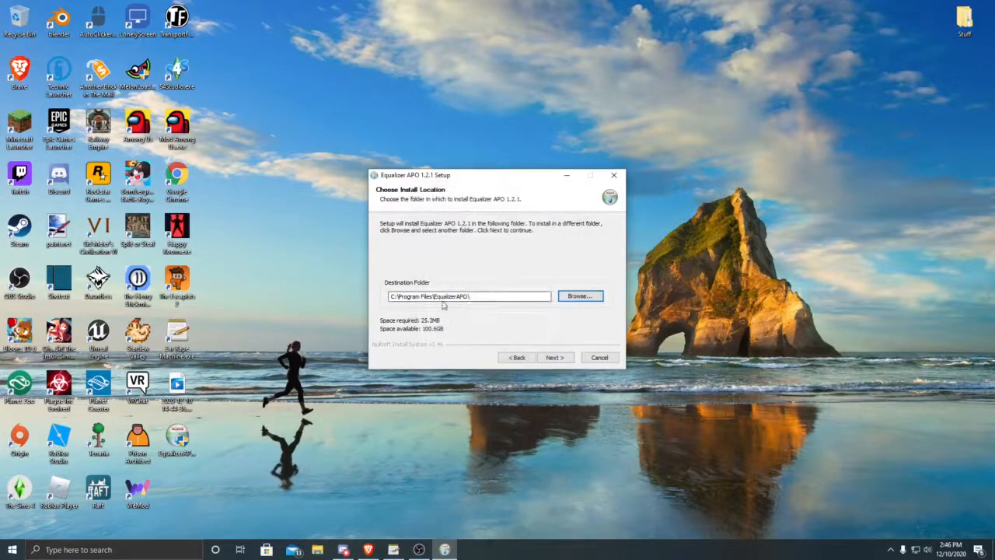
left_click(567, 296)
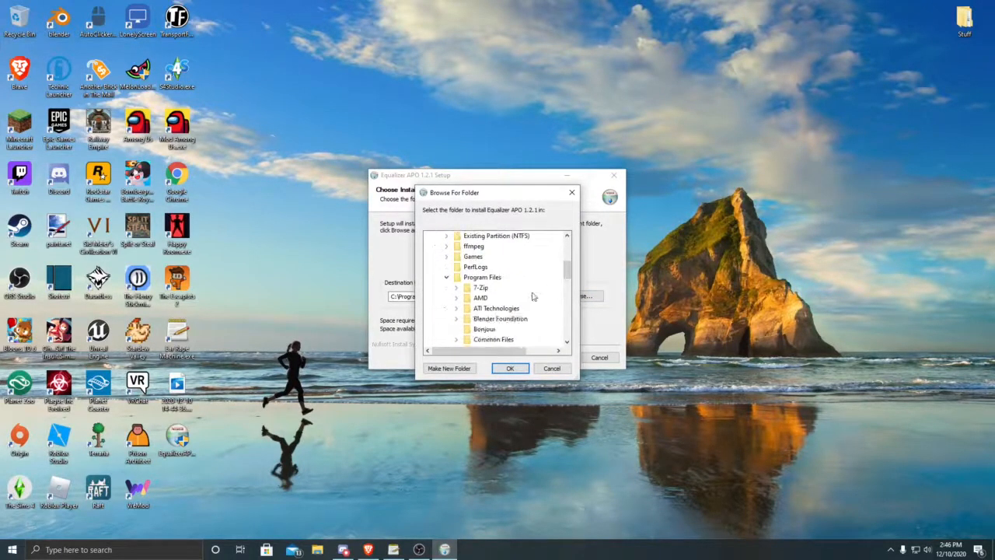
left_click(513, 369)
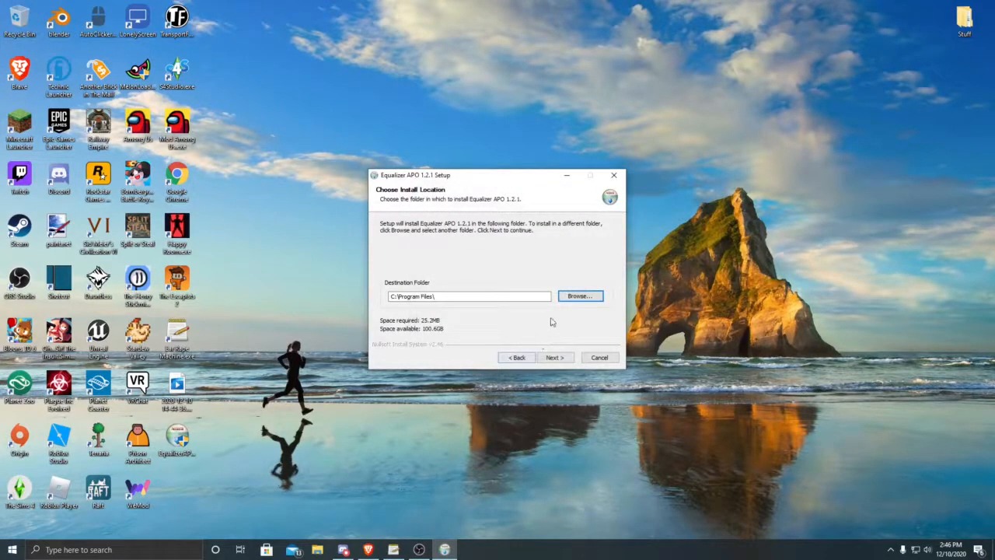
left_click(581, 295)
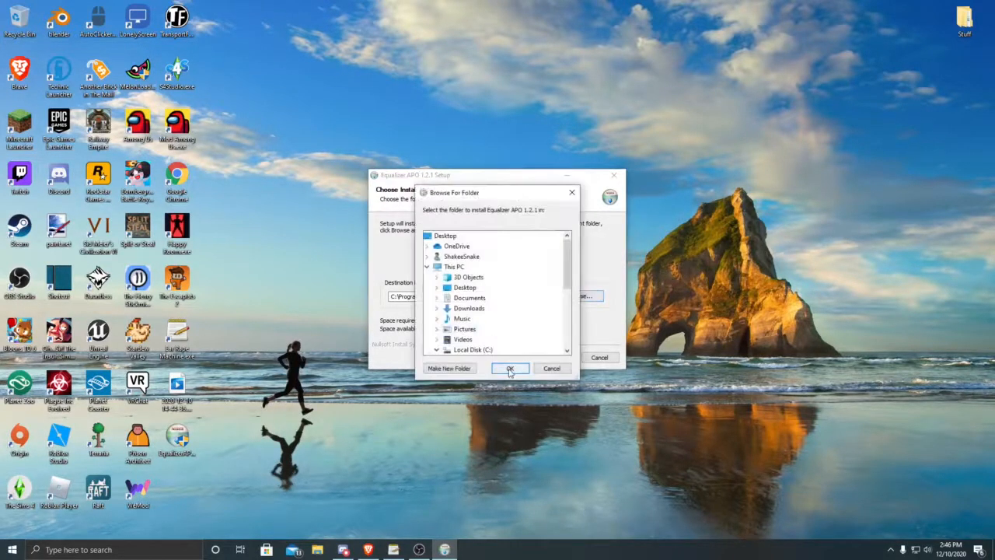
left_click(510, 368)
Step: Set the install destination to the EqualizerAPO folder inside C:\Program Files
left_click(579, 296)
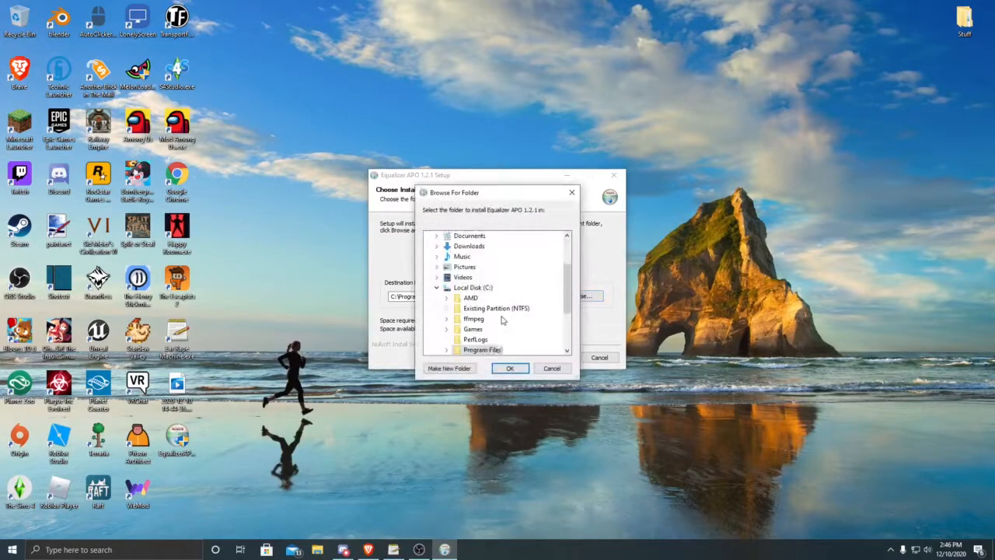
scroll(503, 320, "down", 1)
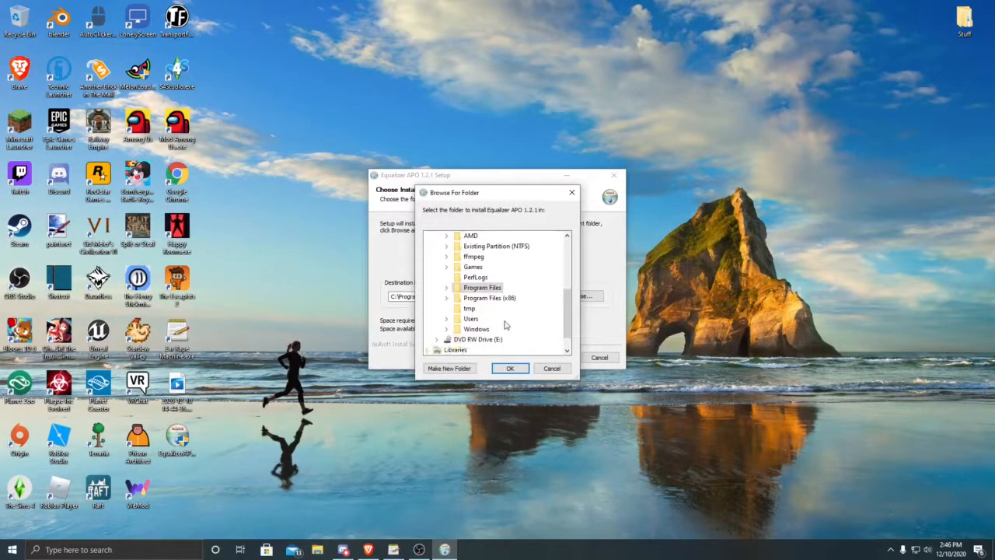
left_click(446, 289)
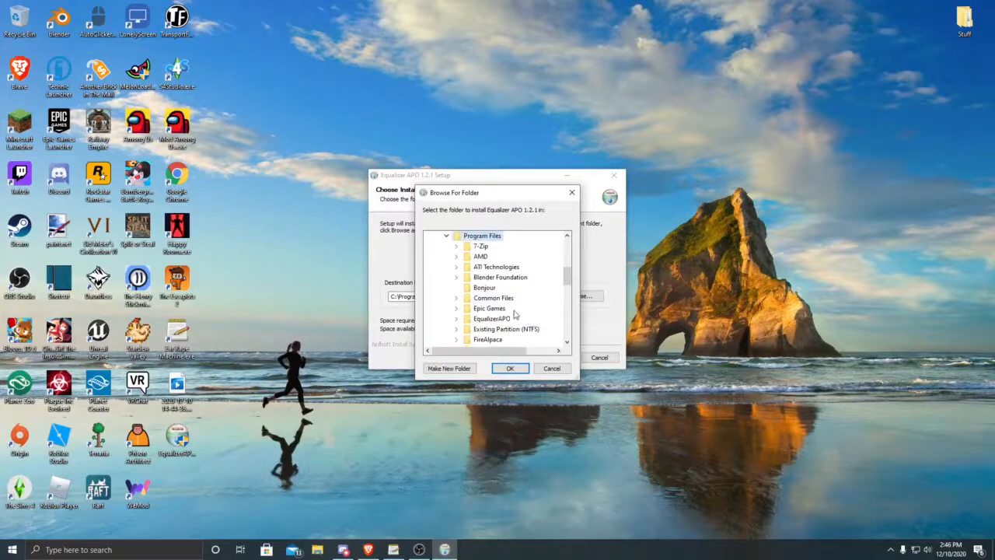
scroll(505, 307, "down", 2)
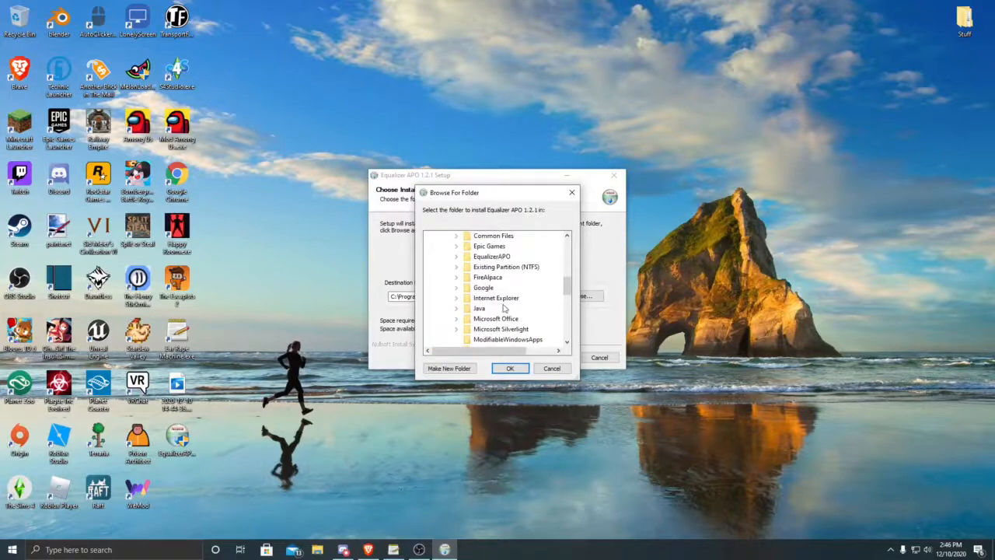
double_click(491, 257)
left_click(506, 368)
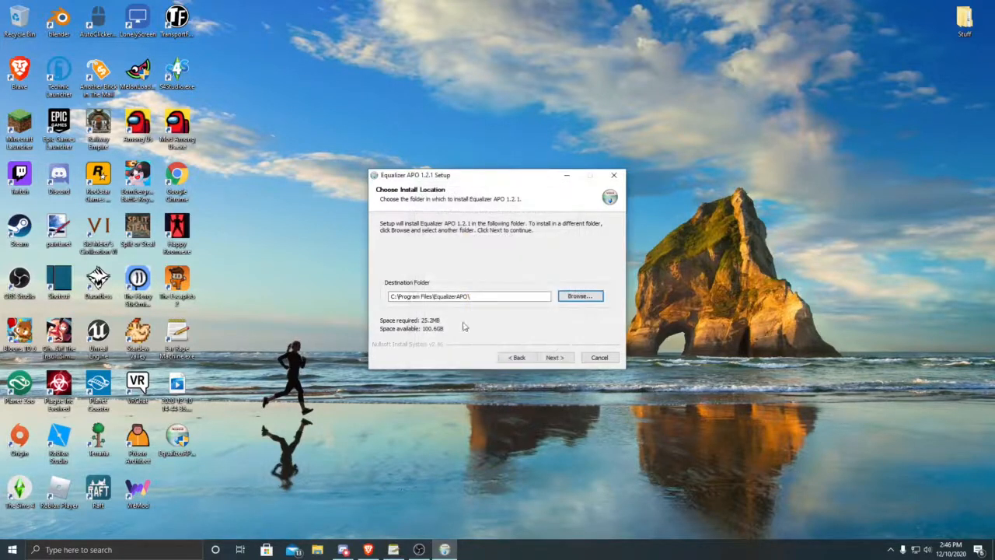
Step: Try installing with the default Start Menu folder, skip writing Editor.exe, abort at Qt5Core.dll and close the setup
left_click(552, 358)
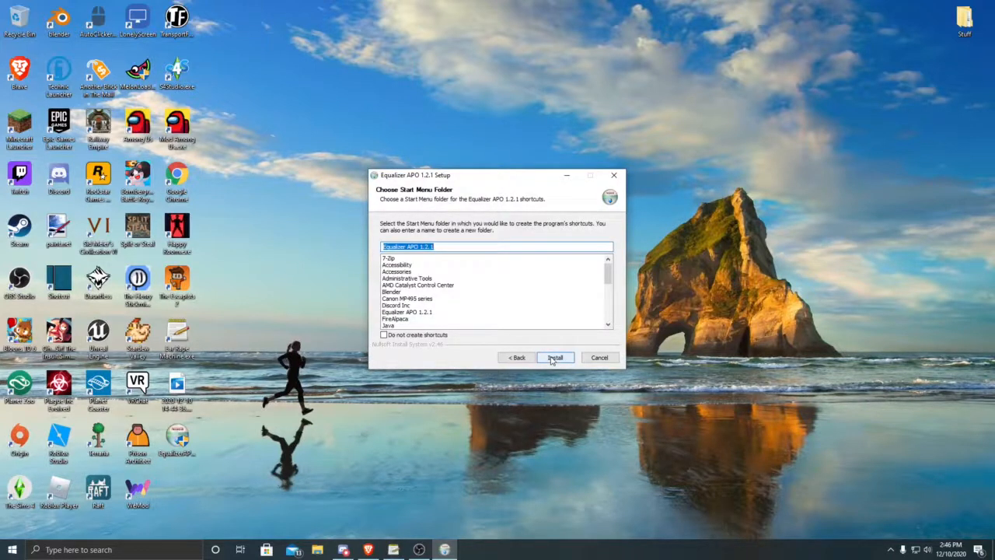
left_click(553, 359)
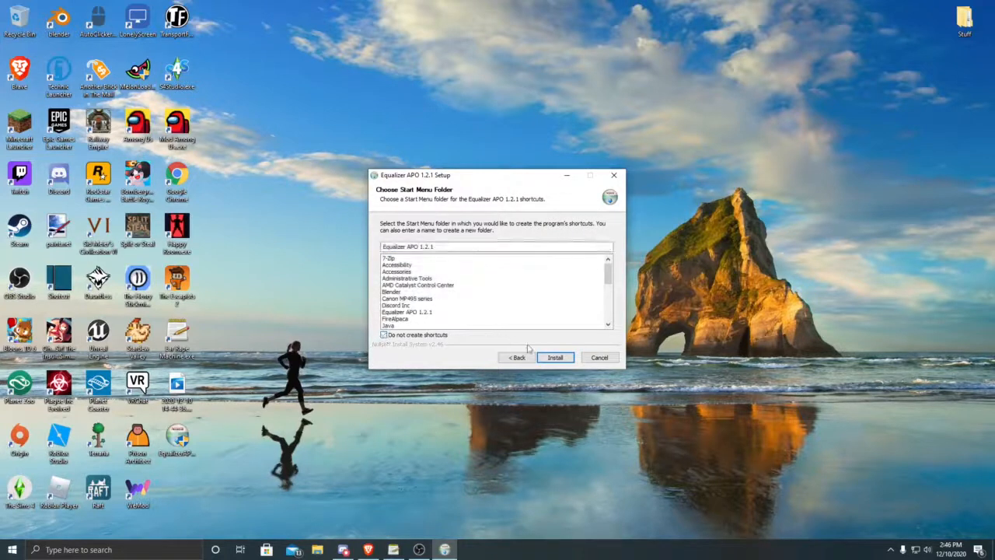
left_click(547, 359)
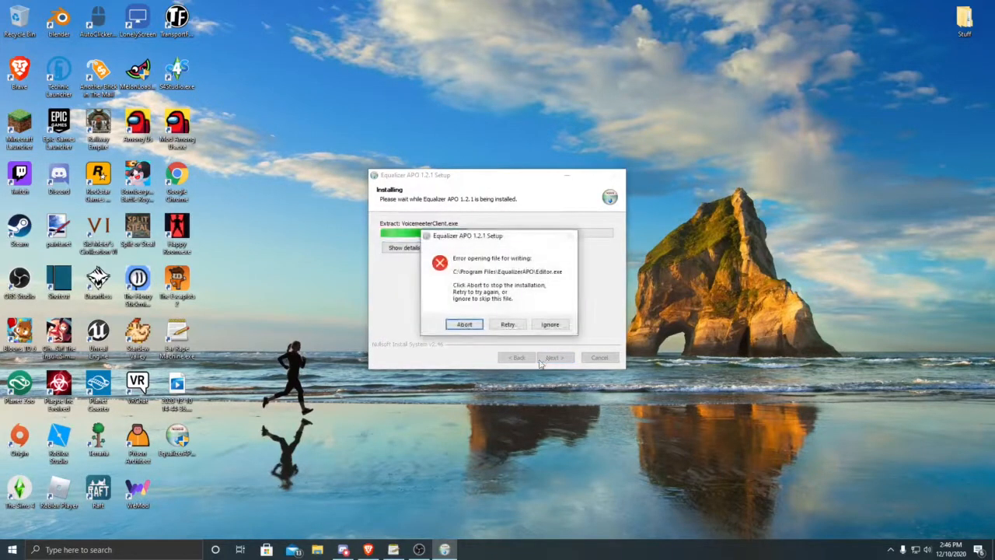
left_click(565, 327)
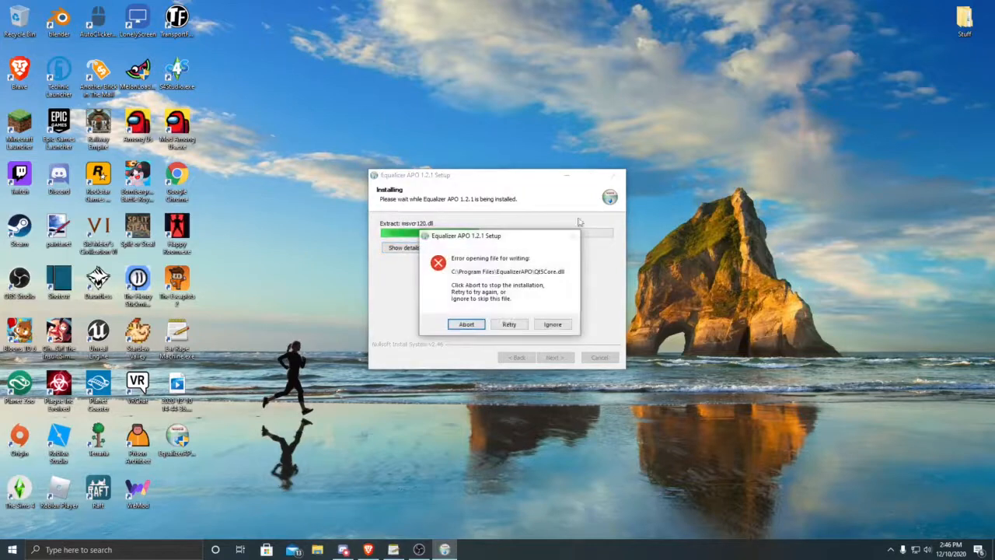
left_click(471, 324)
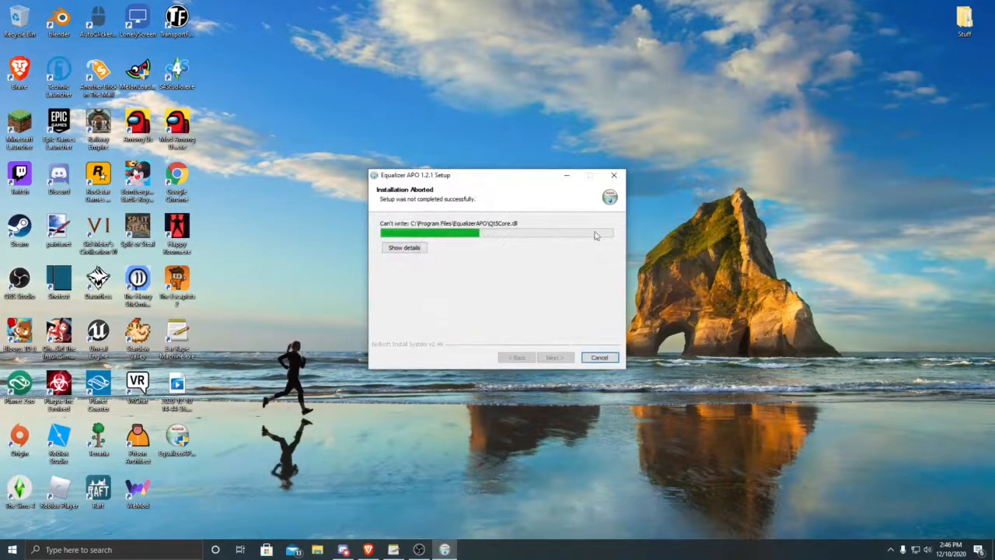
left_click(598, 357)
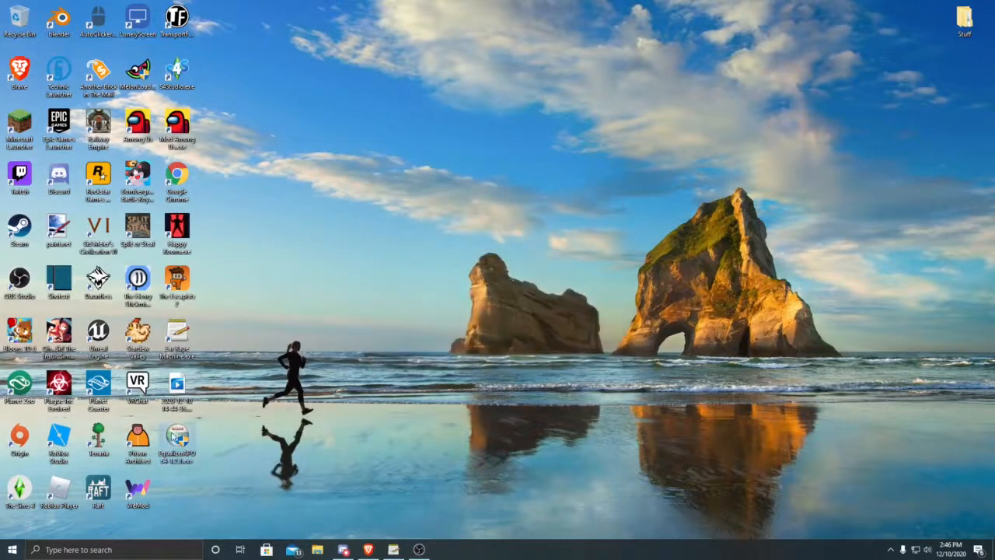
Step: Delete the Equalizer APO installer from the desktop and permanently empty the Recycle Bin
right_click(173, 434)
left_click(87, 394)
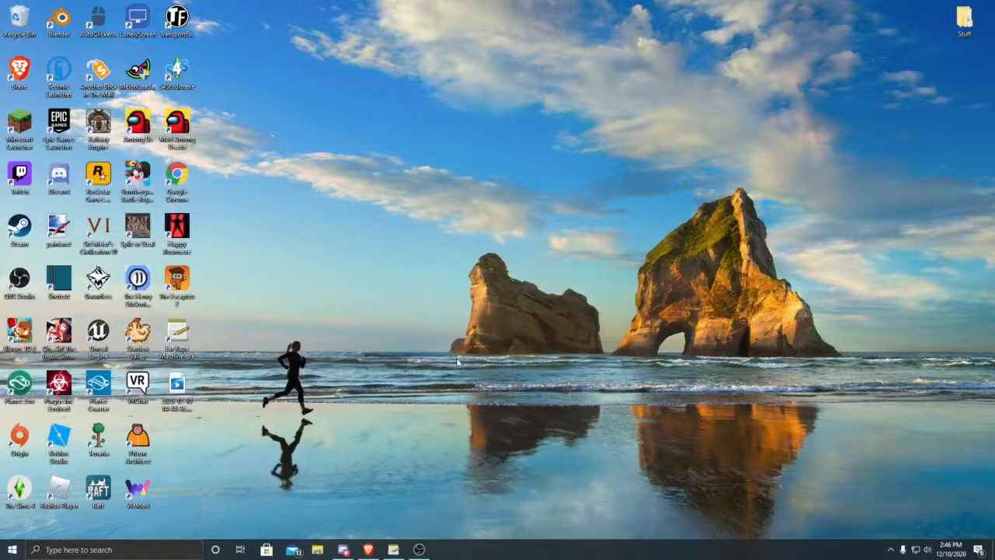
right_click(17, 16)
left_click(64, 35)
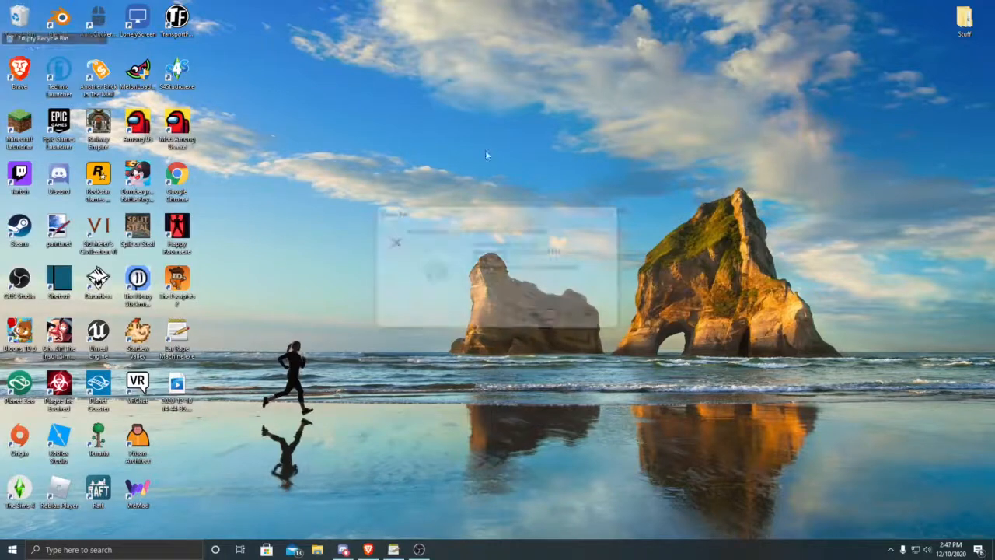
left_click(538, 316)
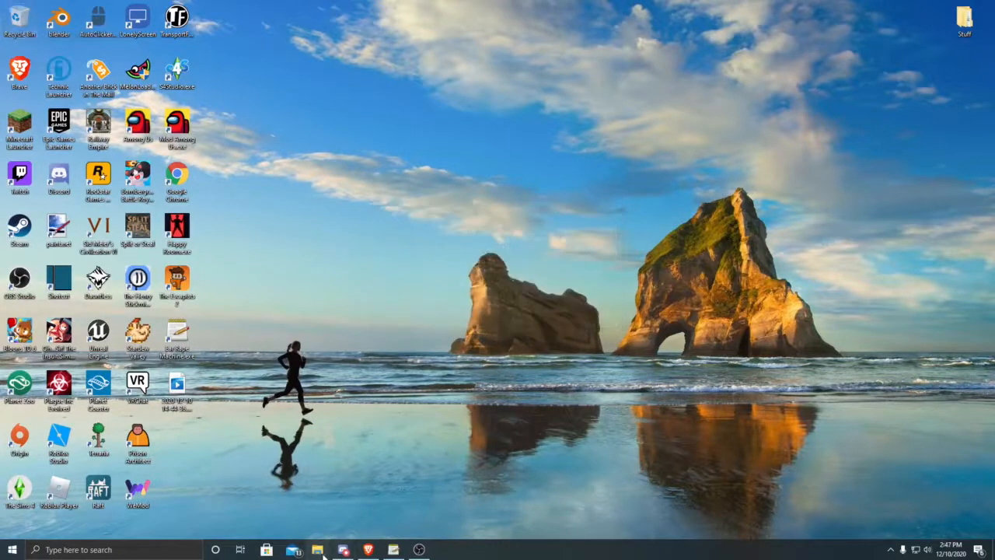
Step: Open the EqualizerAPO folder inside C:\Program Files in File Explorer
key("super+e")
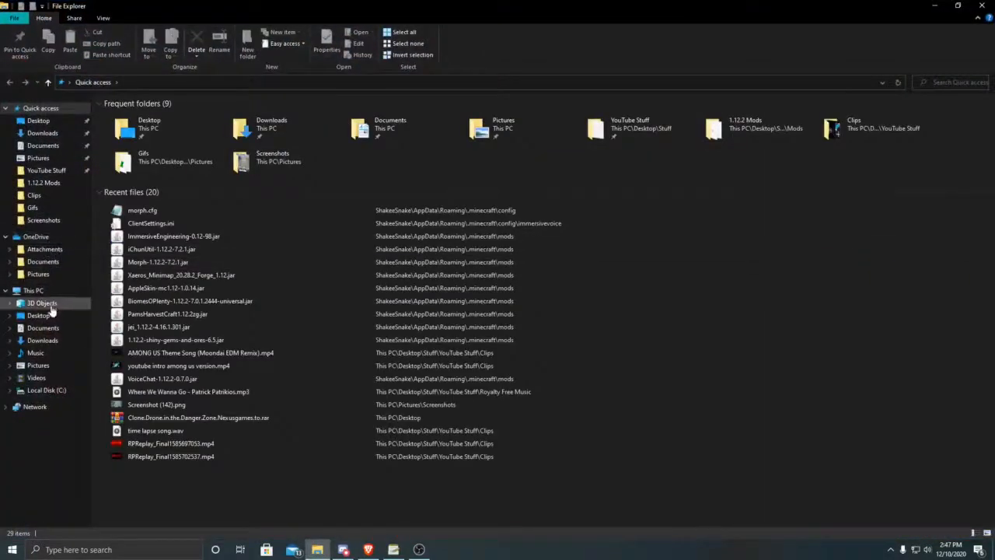
left_click(37, 292)
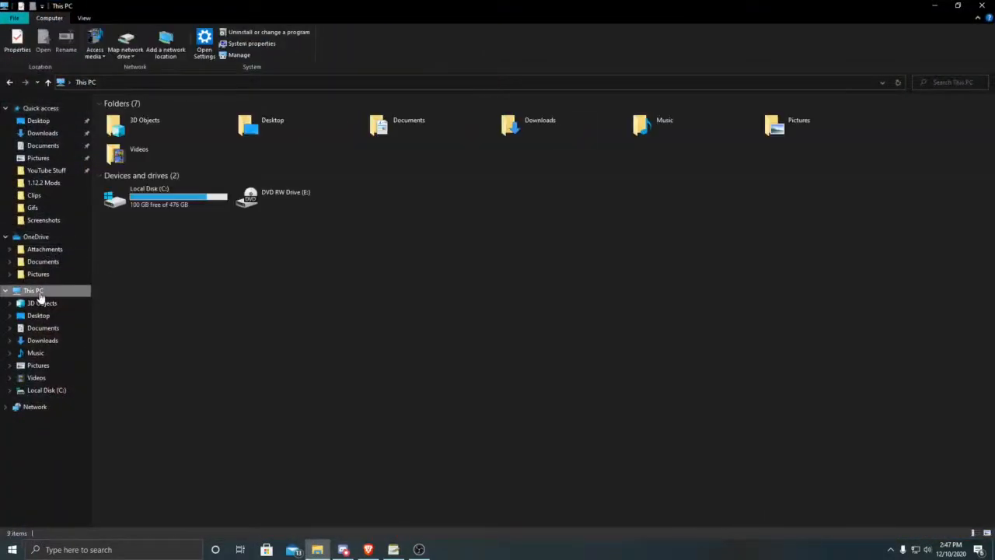
double_click(153, 194)
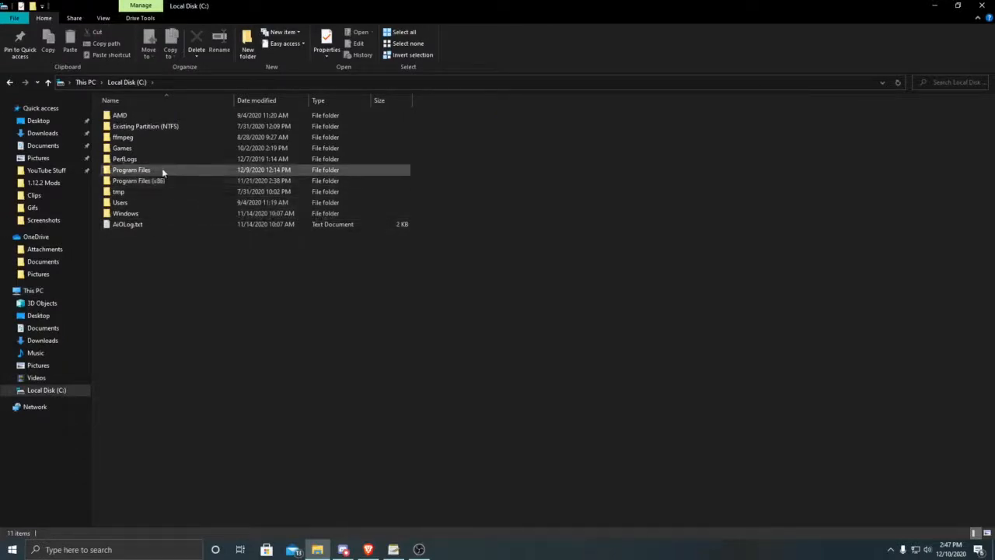
double_click(162, 169)
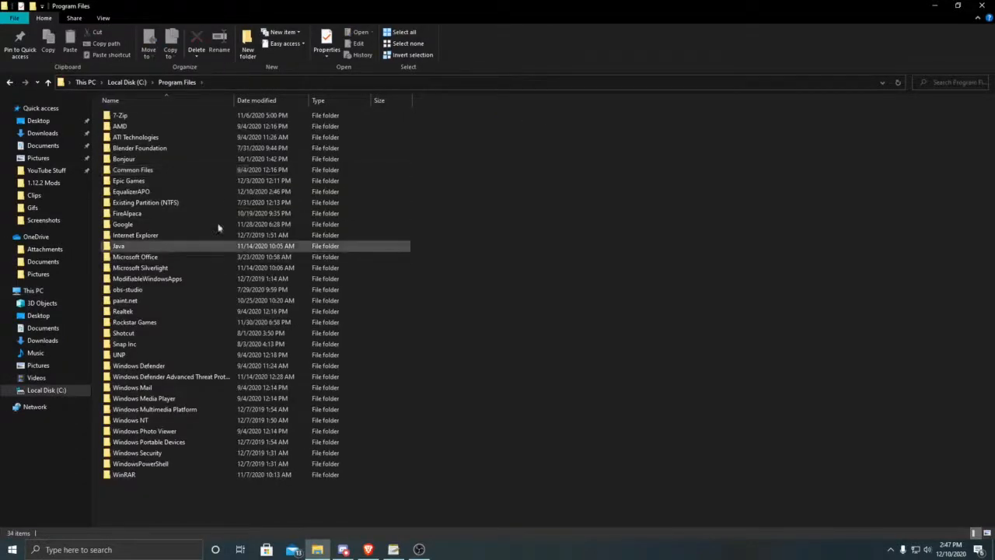
double_click(147, 193)
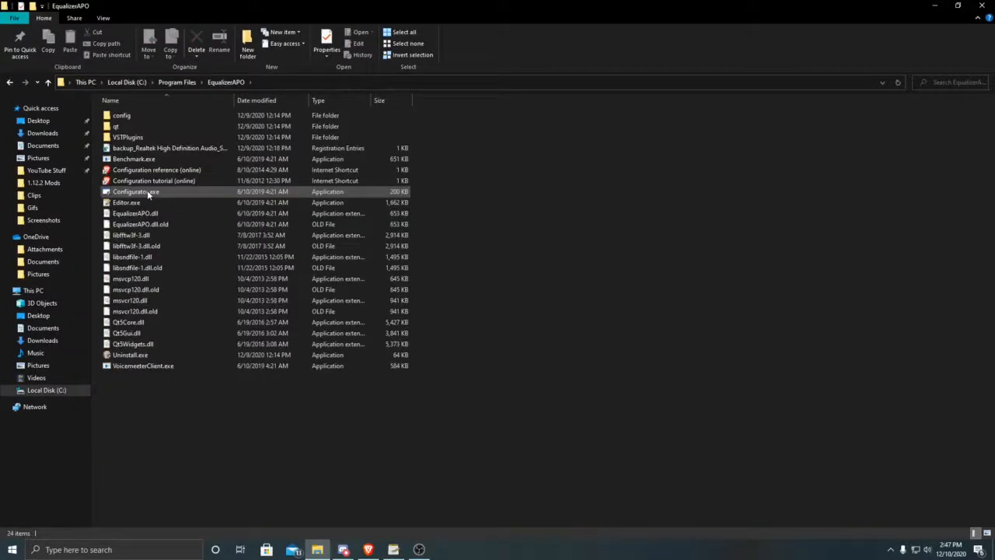
Step: Select Editor.exe together with Configurator.exe in the EqualizerAPO folder, and clear the selection
left_click(105, 203)
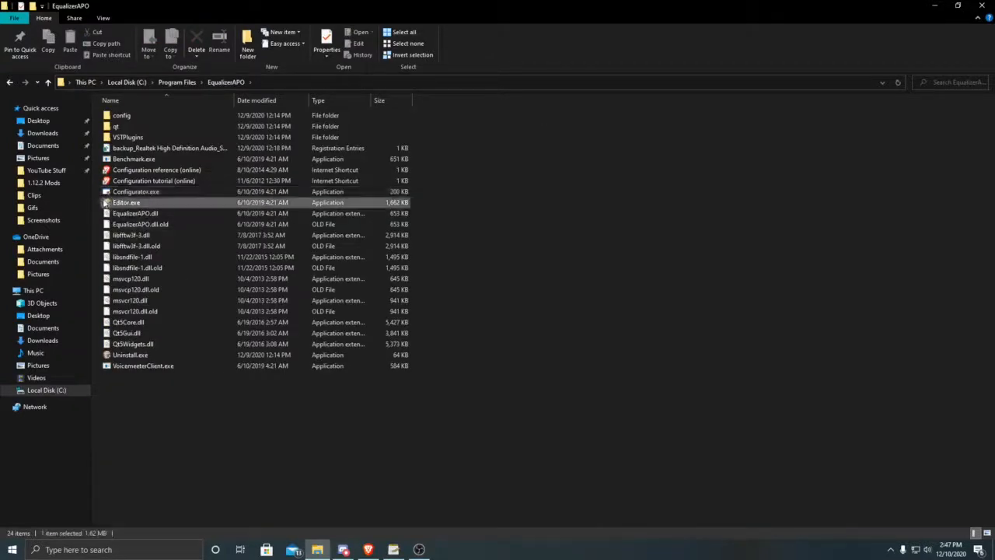
left_click(108, 192, "ctrl")
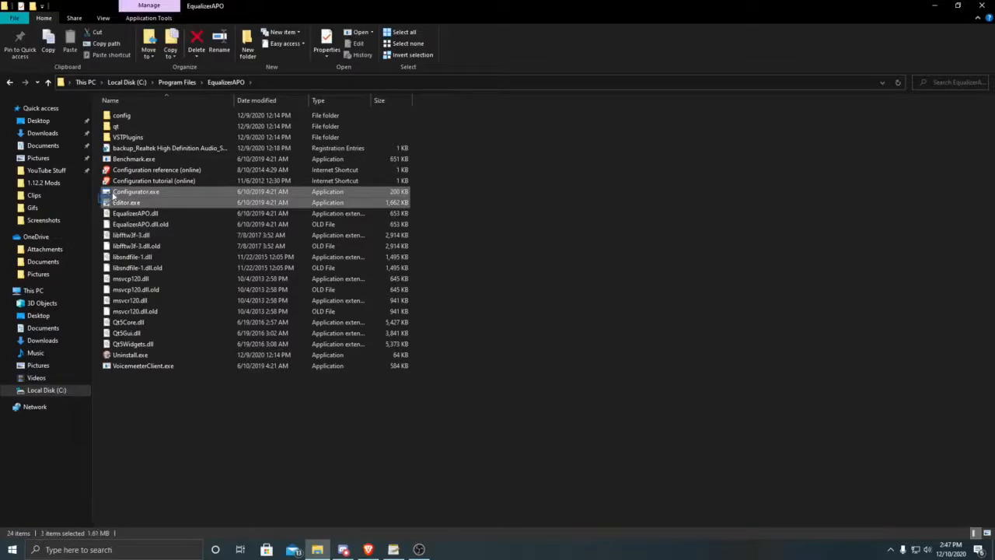
left_click(502, 233)
Step: Run Configurator.exe, mark the Line In connector among the capture devices for the APO, and close the Configurator
double_click(145, 193)
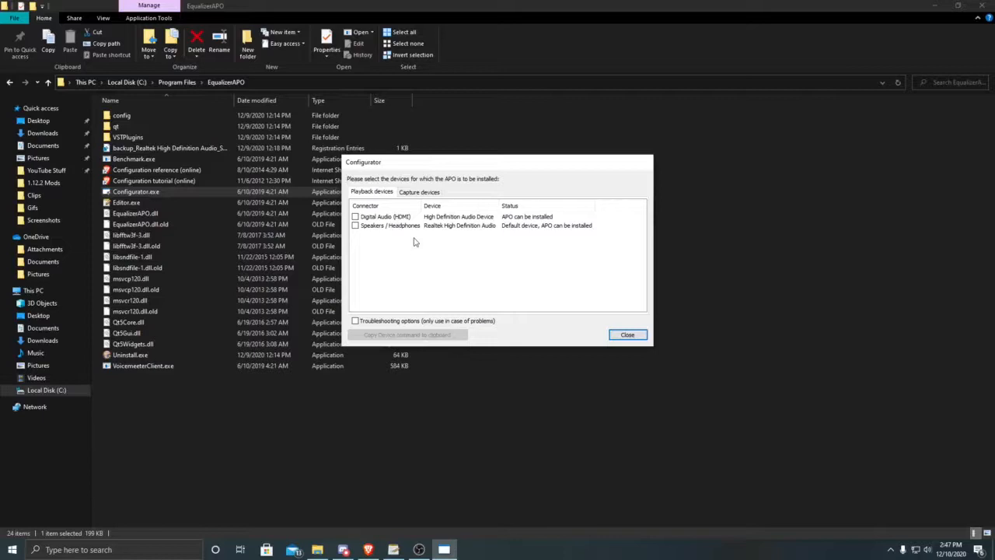
left_click(440, 192)
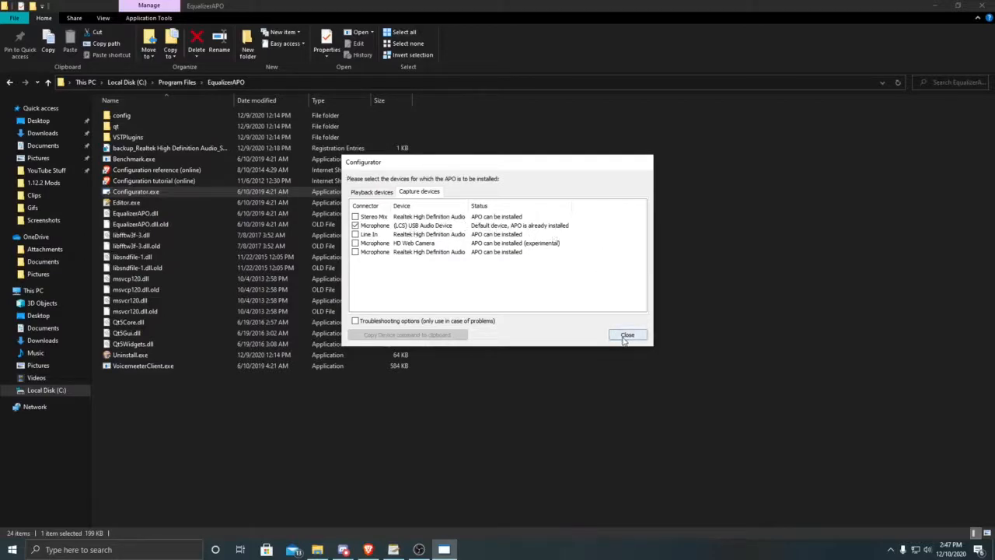
left_click(356, 235)
left_click(633, 335)
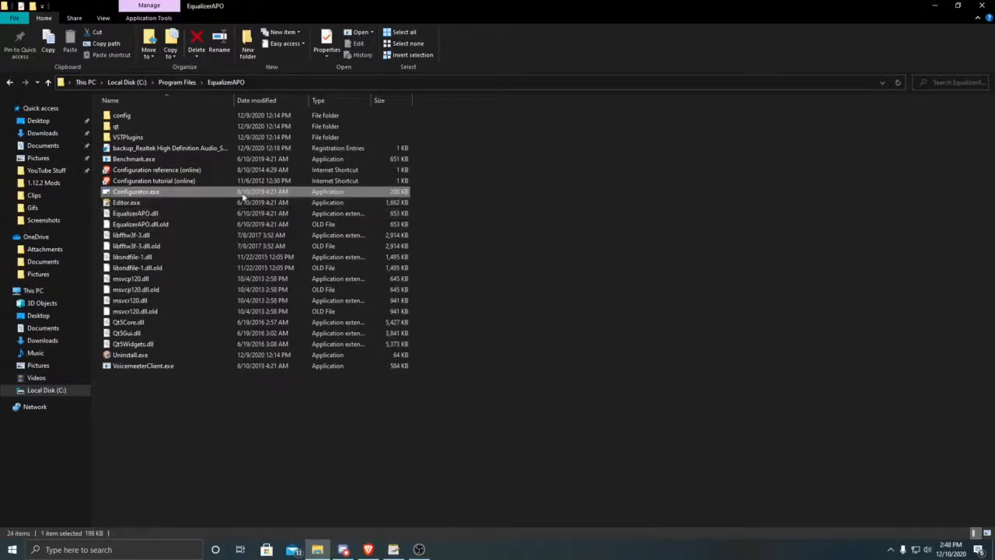
Step: Open Editor.exe to view the Configuration Editor, dismiss the prompt to run the Configurator, and close the editor
double_click(186, 204)
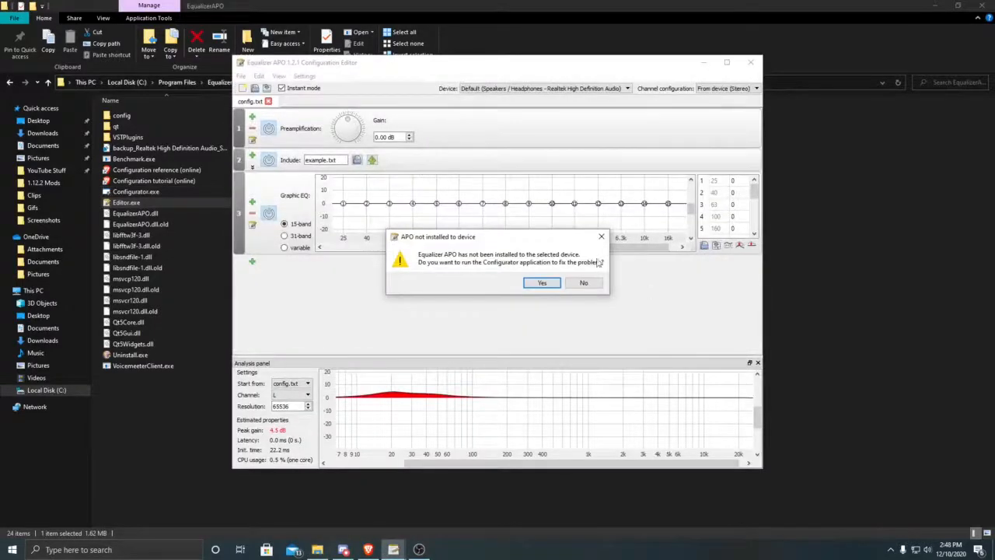
left_click(600, 236)
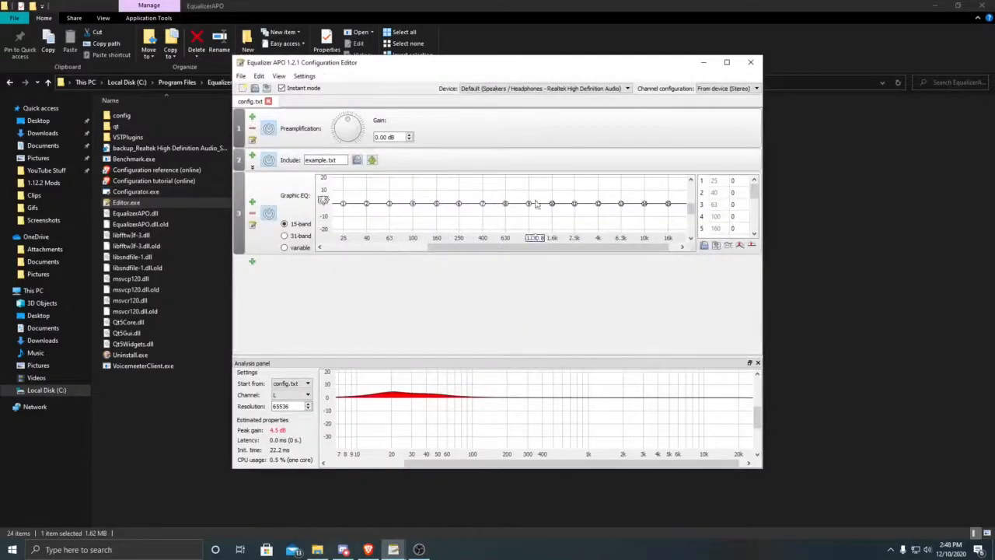
left_click(755, 62)
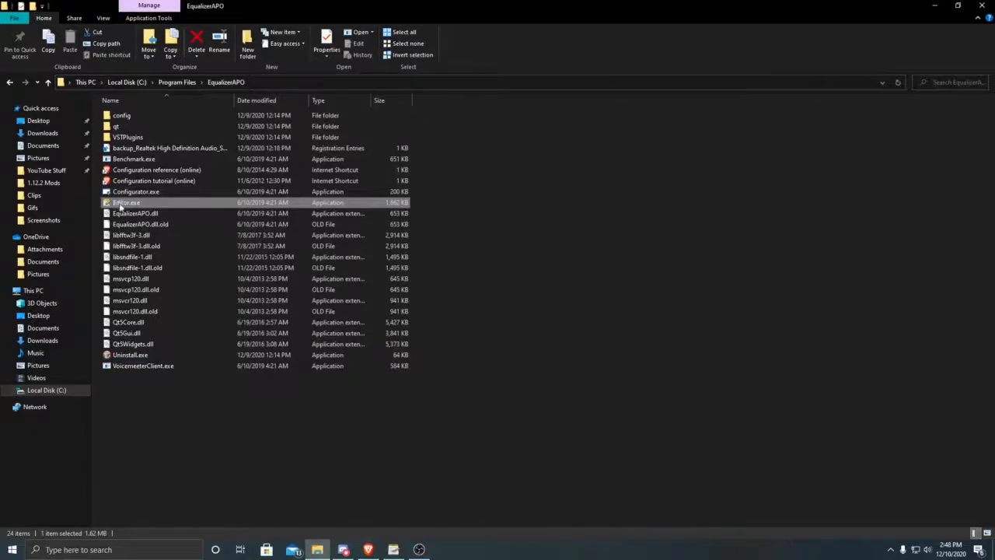
Step: Create a desktop shortcut to Editor.exe and restore the folder window to a smaller size to uncover the desktop
right_click(121, 206)
left_click(34, 436)
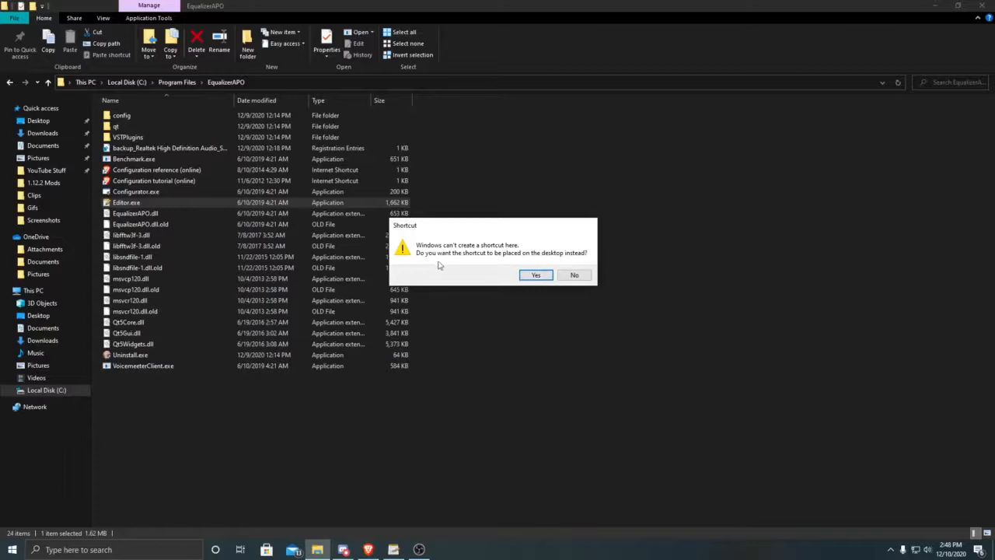
left_click(536, 275)
key("super+Down")
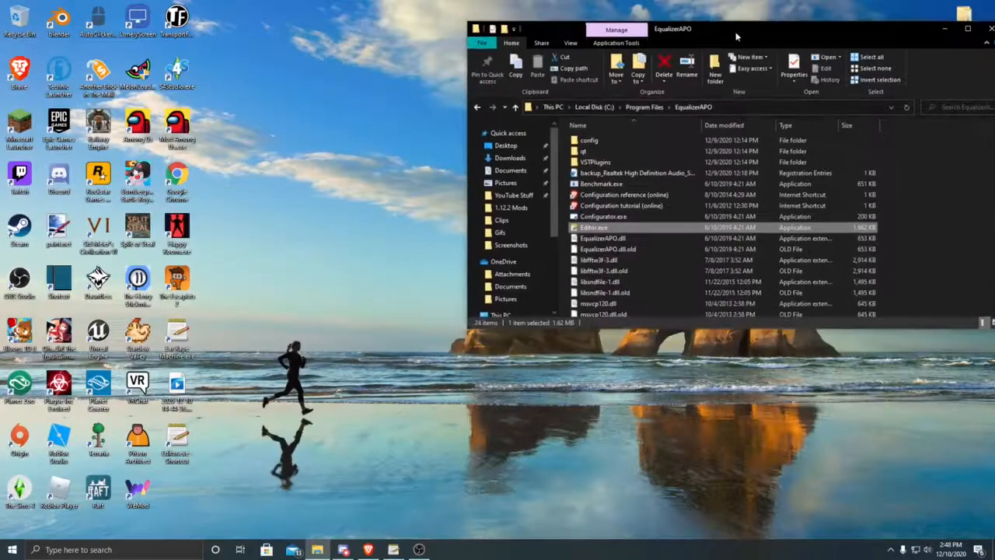
Step: Delete the new Editor.exe shortcut from the desktop and close the EqualizerAPO folder window
right_click(174, 449)
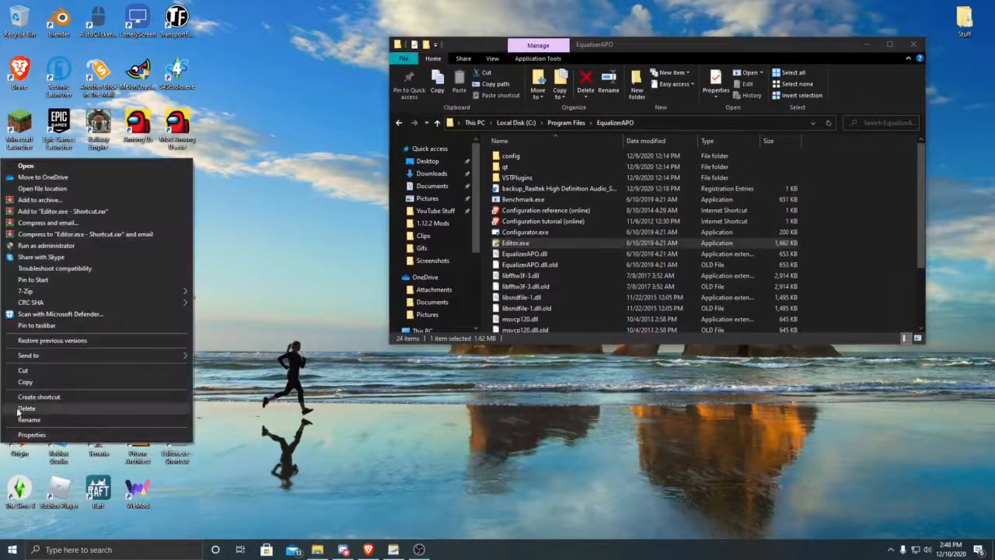
left_click(19, 410)
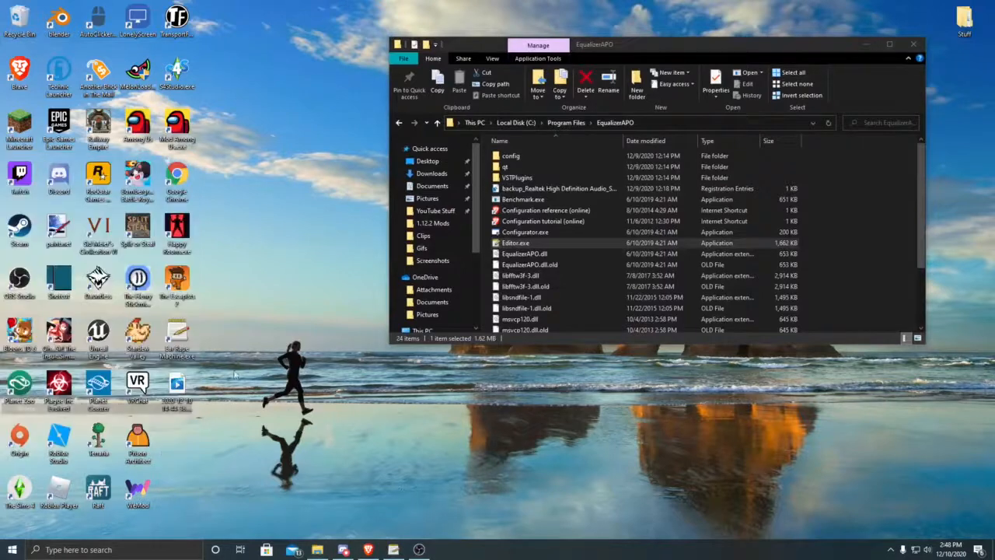
left_click(912, 44)
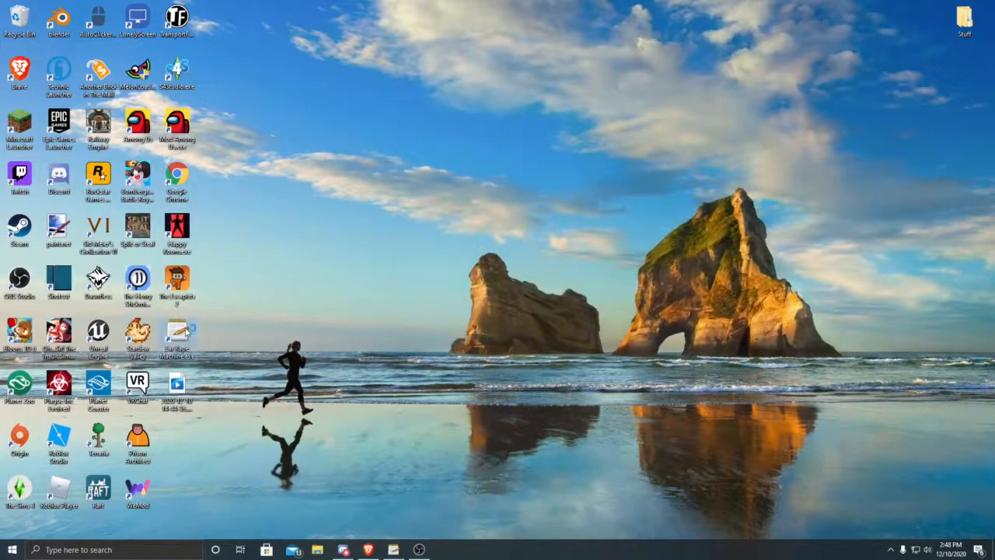
Step: Launch the Configuration Editor from its existing desktop shortcut without running the Configurator, and turn the preamplification gain to 20 dB and back to 0 dB
double_click(185, 330)
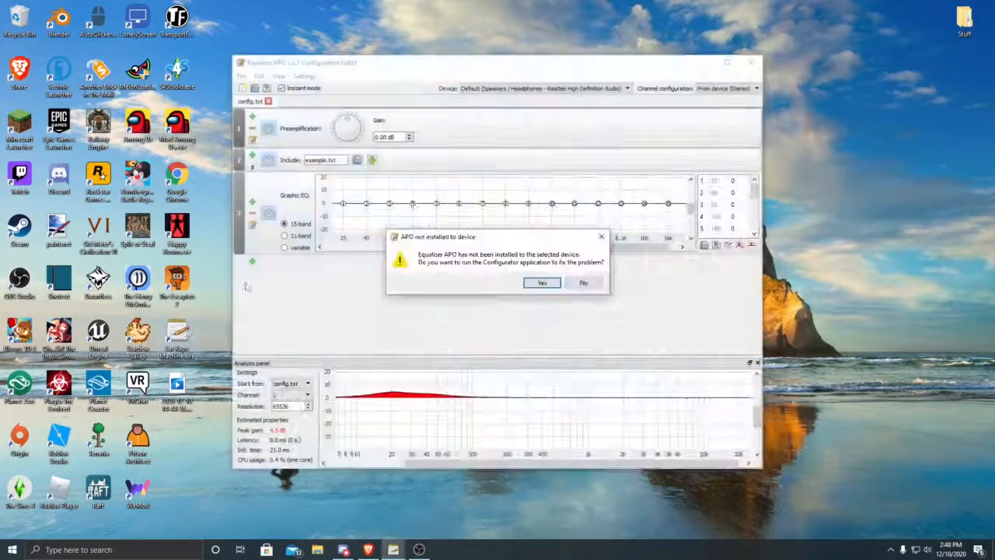
left_click(587, 284)
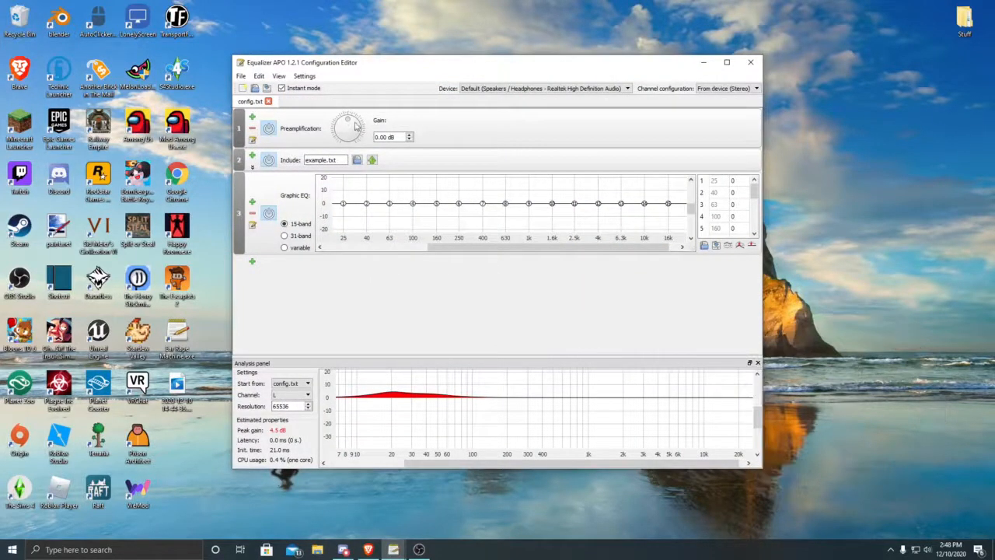
mouse_move(348, 122)
left_mouse_down()
mouse_move(360, 132)
mouse_move(351, 141)
left_mouse_up()
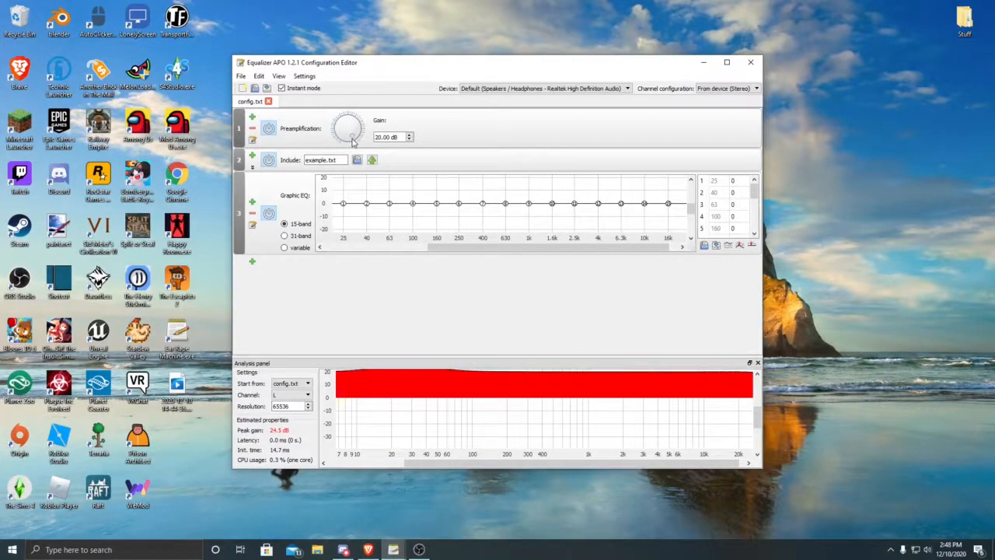
left_click_drag(354, 141, 349, 120)
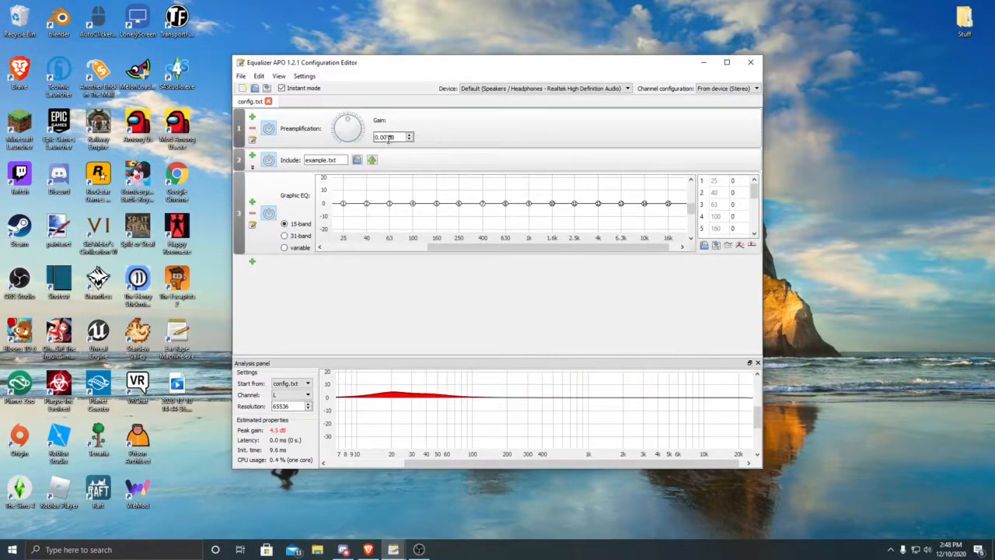
Step: Enter an exact value of 20 dB for the preamplification gain
double_click(389, 138)
key("BackSpace")
type("20")
key("Return")
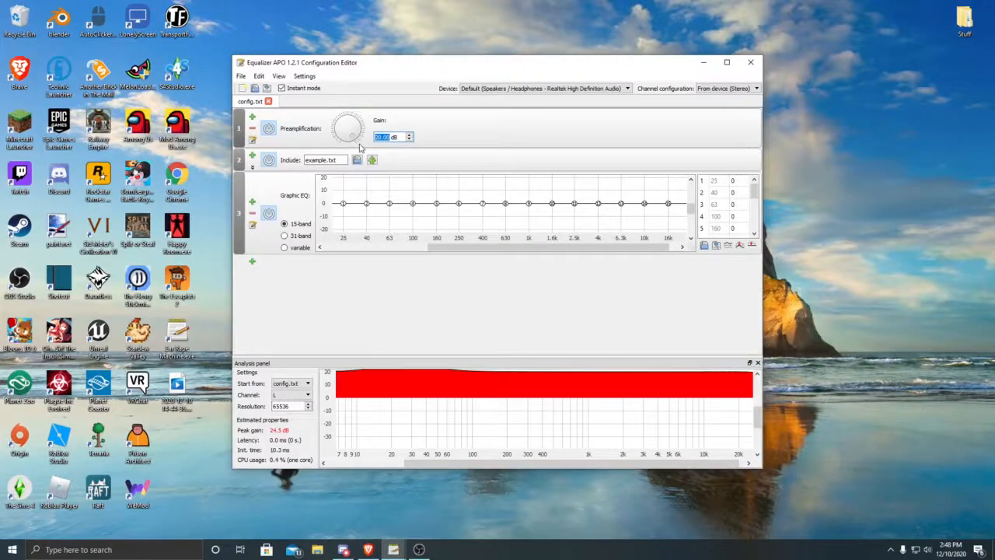
Step: Reset the preamplification gain to 0 dB, and turn its dial down to -10 dB
type("1")
key("Return")
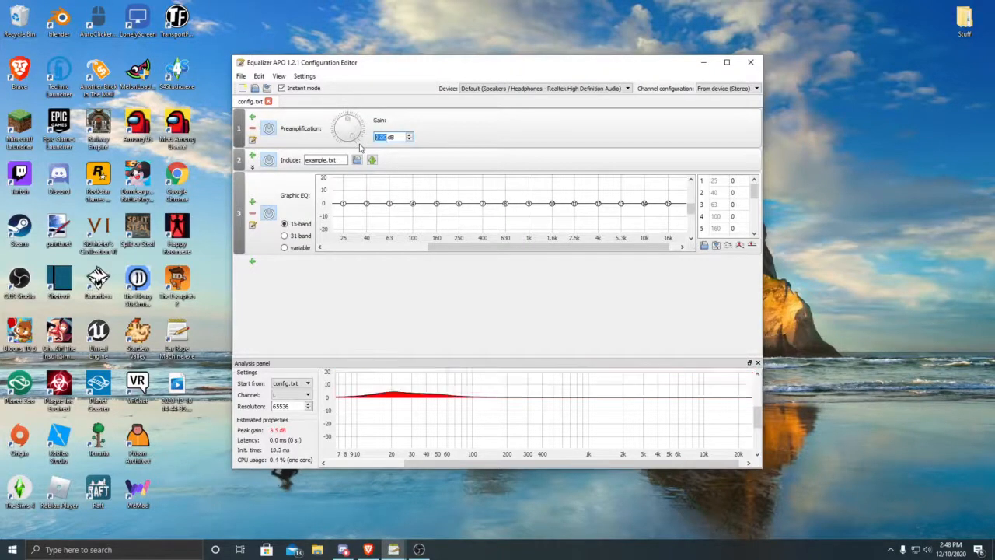
type("0")
left_click(451, 133)
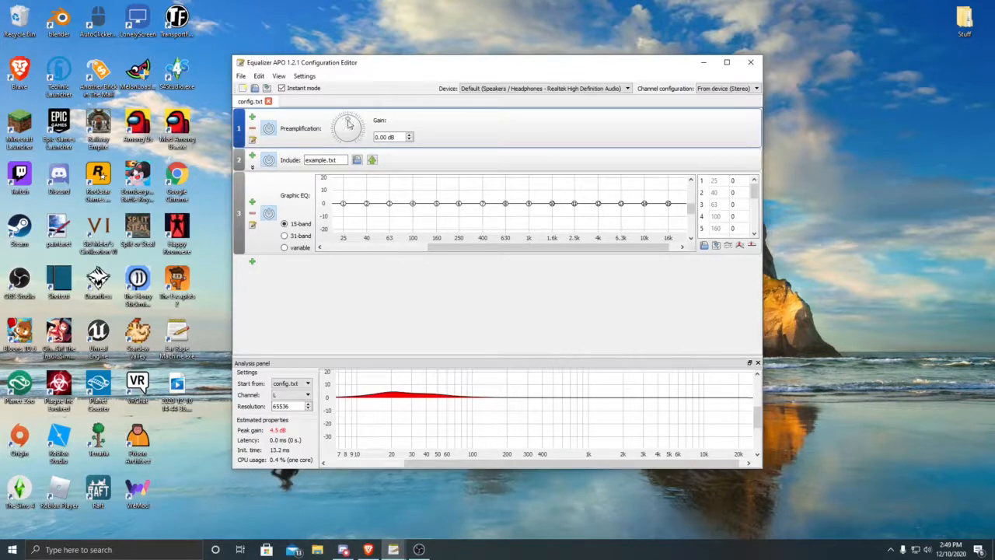
left_click_drag(349, 125, 318, 122)
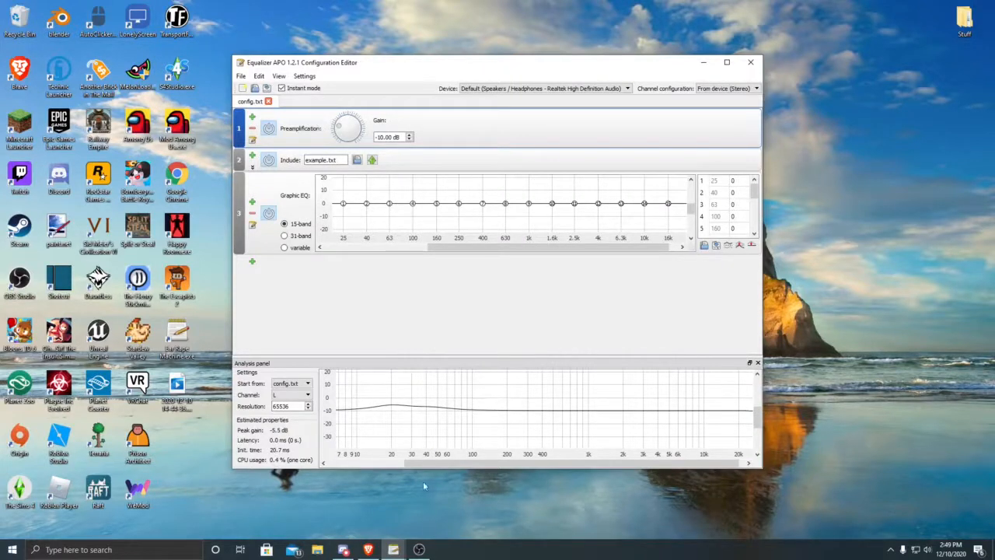
Step: Switch to OBS and open the Advanced Audio Properties from the Normal Mic source
left_click(419, 548)
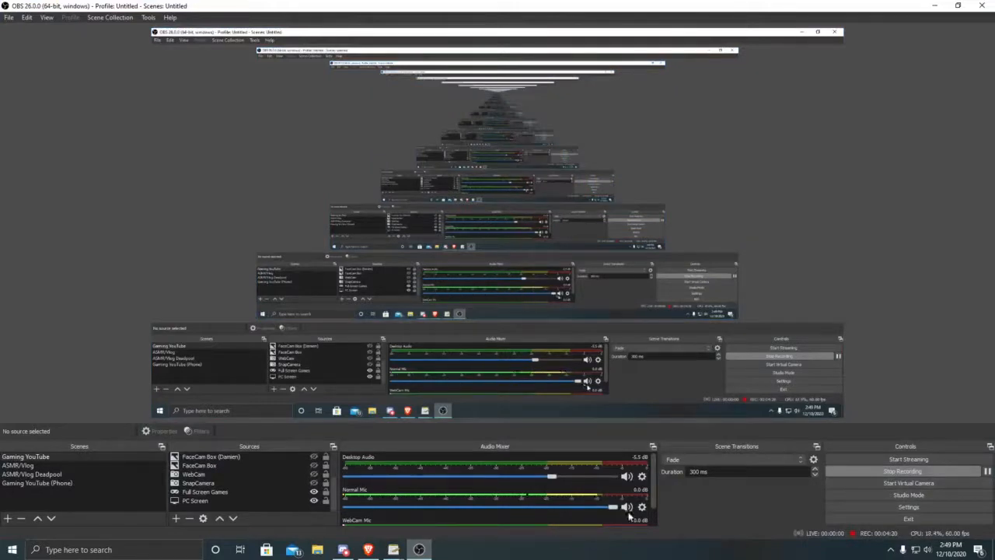
mouse_move(614, 513)
left_mouse_down()
mouse_move(465, 515)
mouse_move(614, 511)
left_mouse_up()
left_click(642, 506)
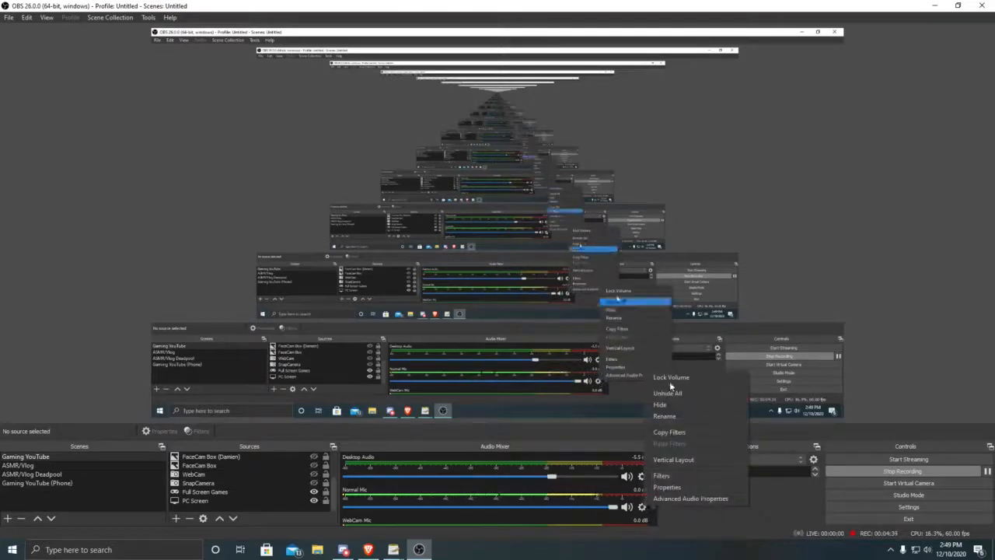
left_click(673, 501)
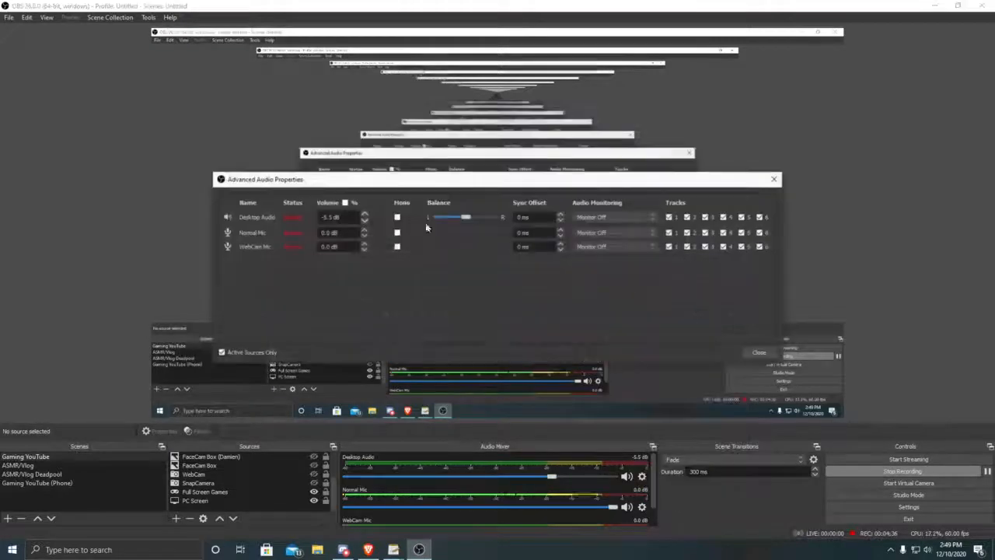
Step: Nudge the Normal Mic volume up and down, close the audio properties, check the mixer levels and return to the Configuration Editor
left_click(365, 230)
left_click(365, 231)
left_click(364, 239)
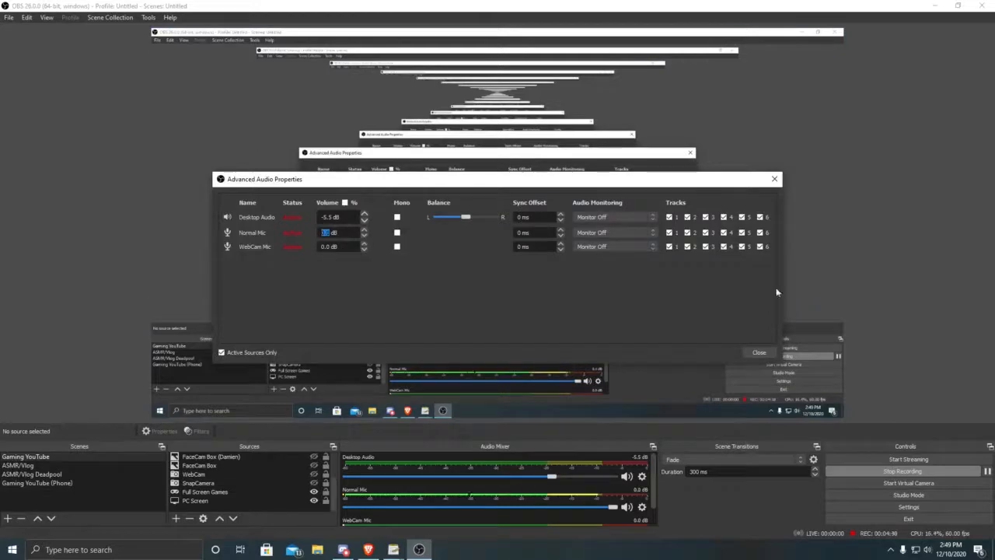
left_click(758, 352)
left_click(928, 7)
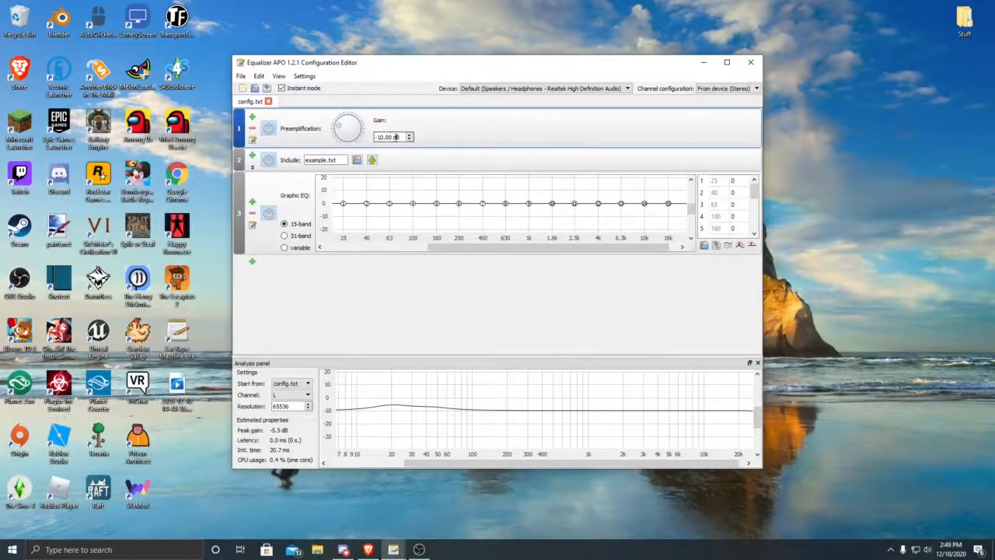
left_click(419, 550)
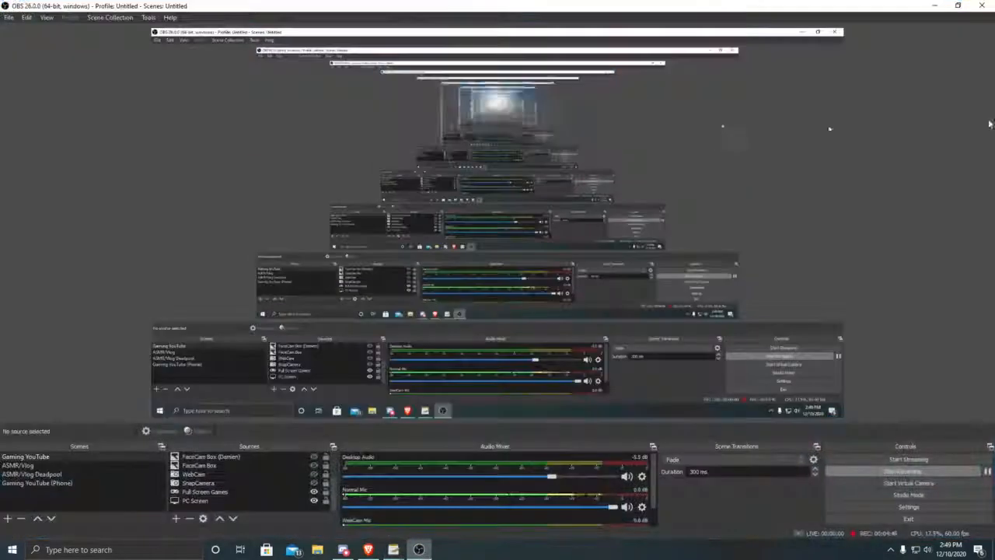
left_click(934, 6)
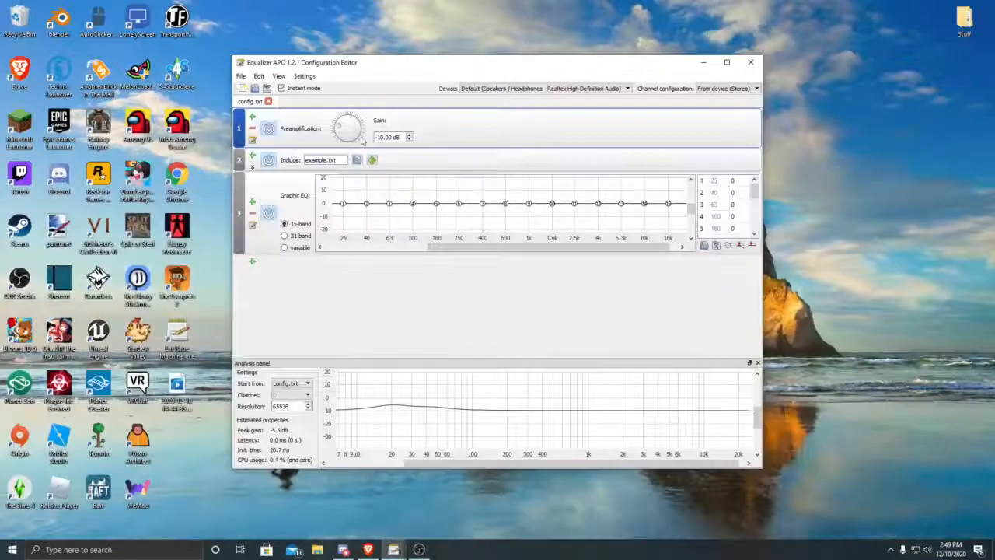
Step: Set the preamplification gain back to 0 dB
double_click(391, 136)
type("0")
left_click(563, 327)
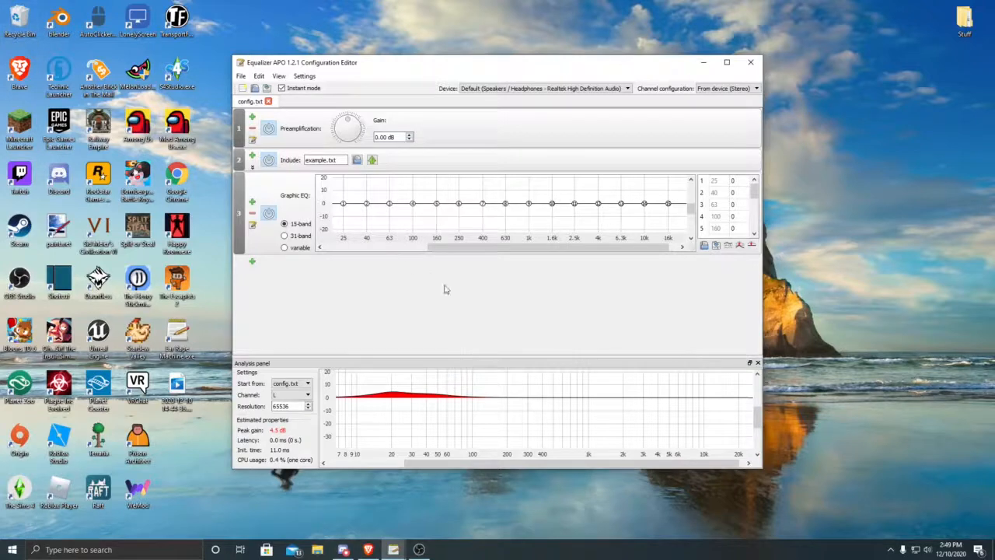
Step: Switch to OBS and bring up the Advanced Audio Properties for the Normal Mic source
left_click(419, 549)
left_click(641, 507)
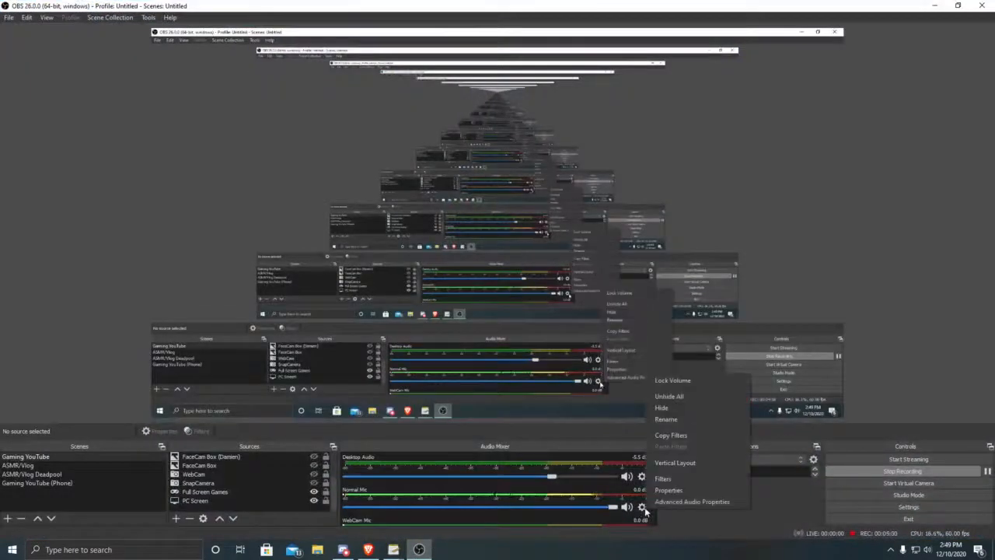
left_click(668, 509)
left_click(641, 507)
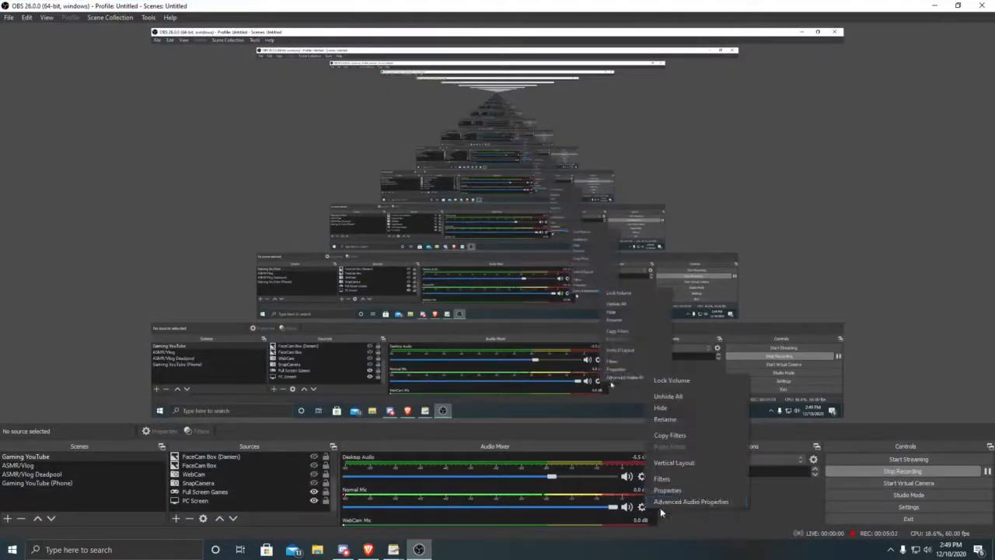
left_click(668, 506)
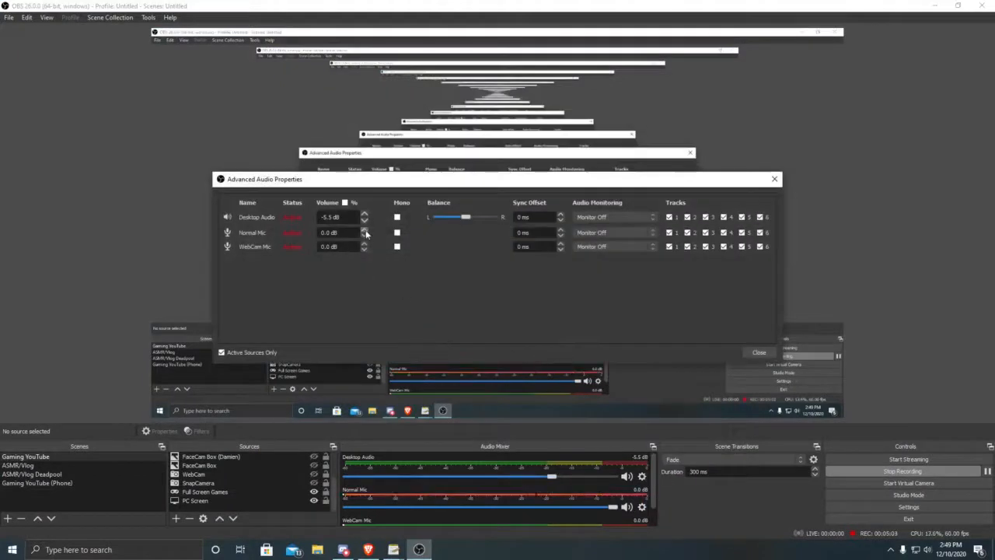
Step: Lower the Normal Mic volume to -0.2 dB, close the audio properties and return to the Configuration Editor
left_click(366, 235)
left_click(365, 236)
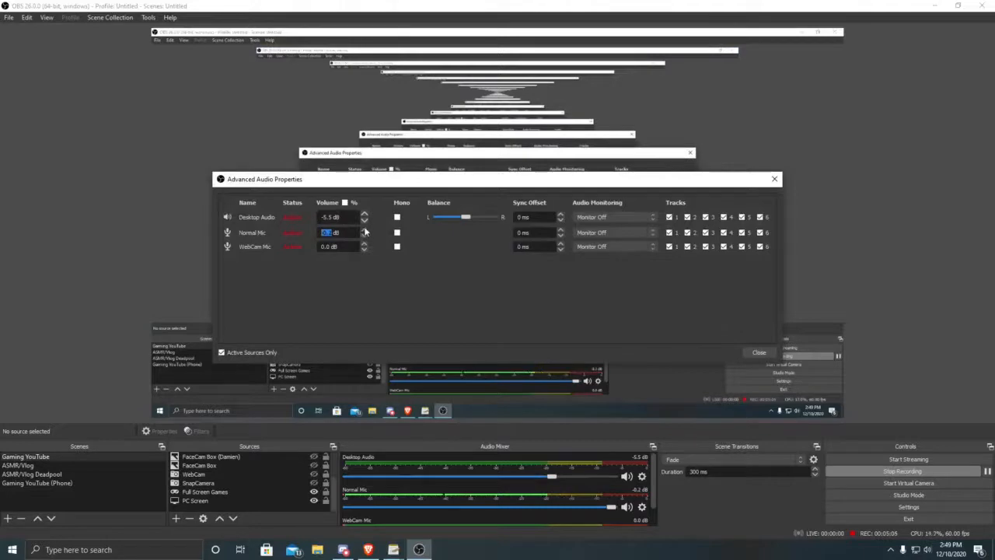
left_click(758, 351)
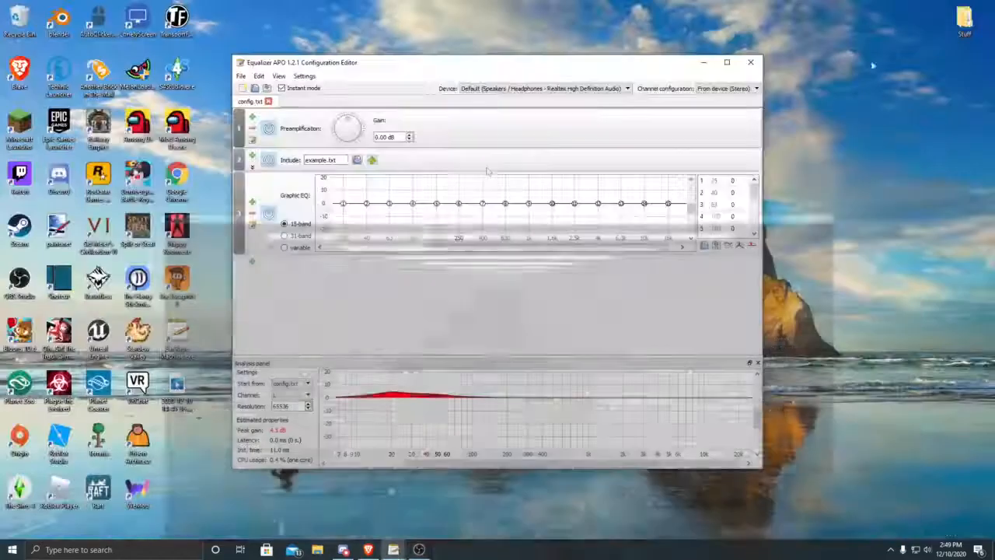